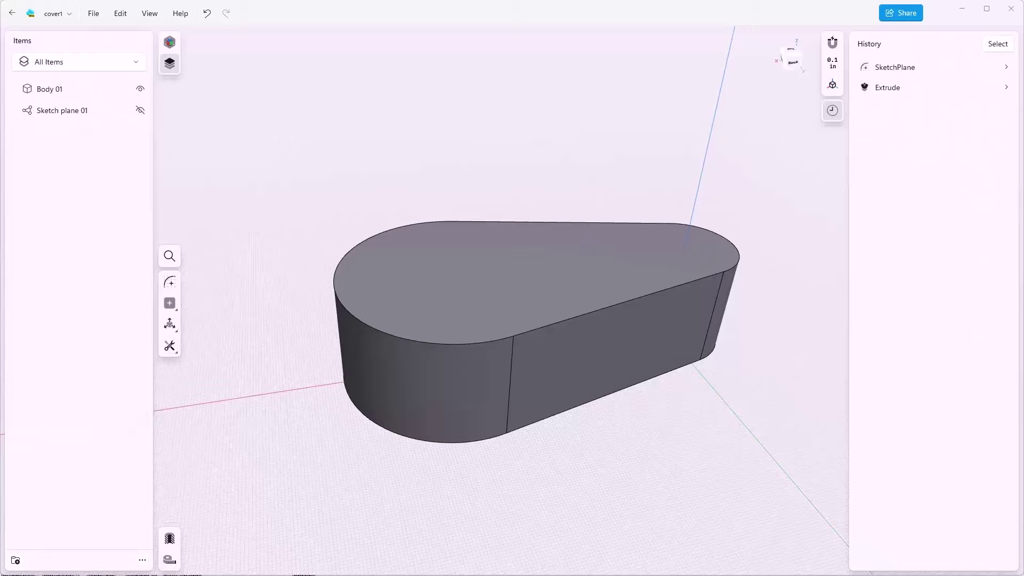
Select the top face of the teardrop-shaped Body 01.
scroll(331, 405, up, 2)
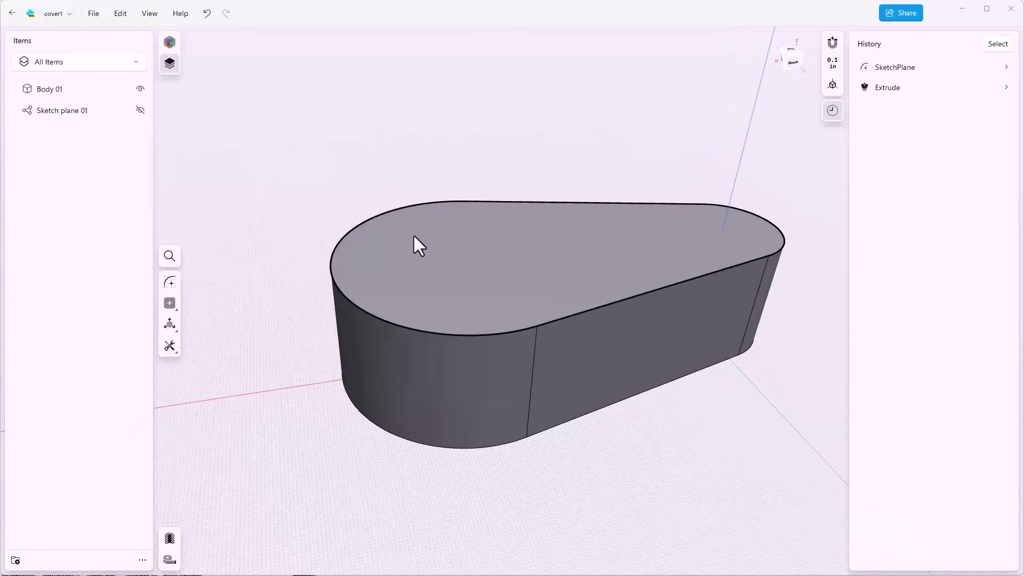
click(471, 253)
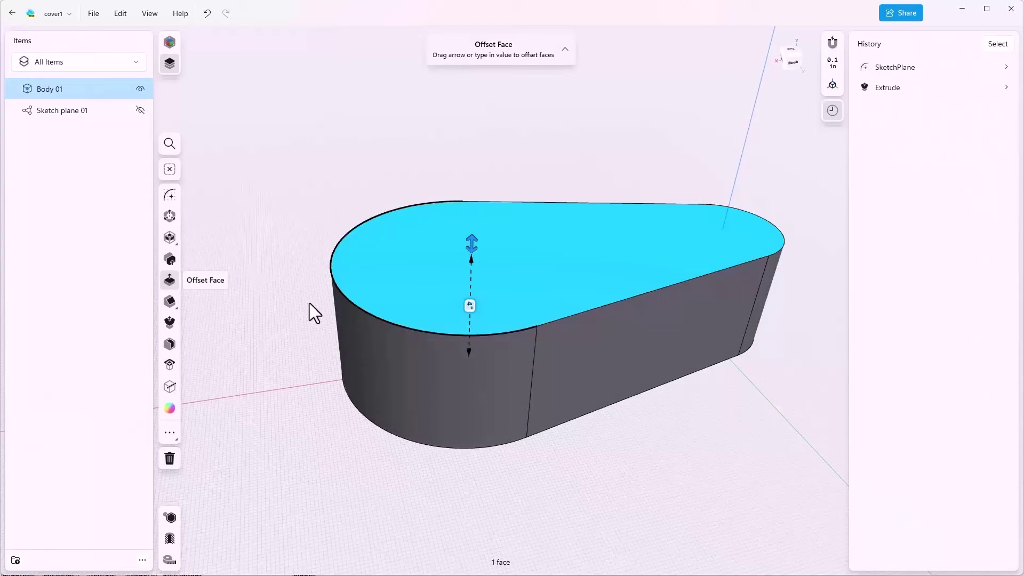
Sketch an inner teardrop outline on the top face, offsetting its outer edge loop by -0.5 in.
click(169, 200)
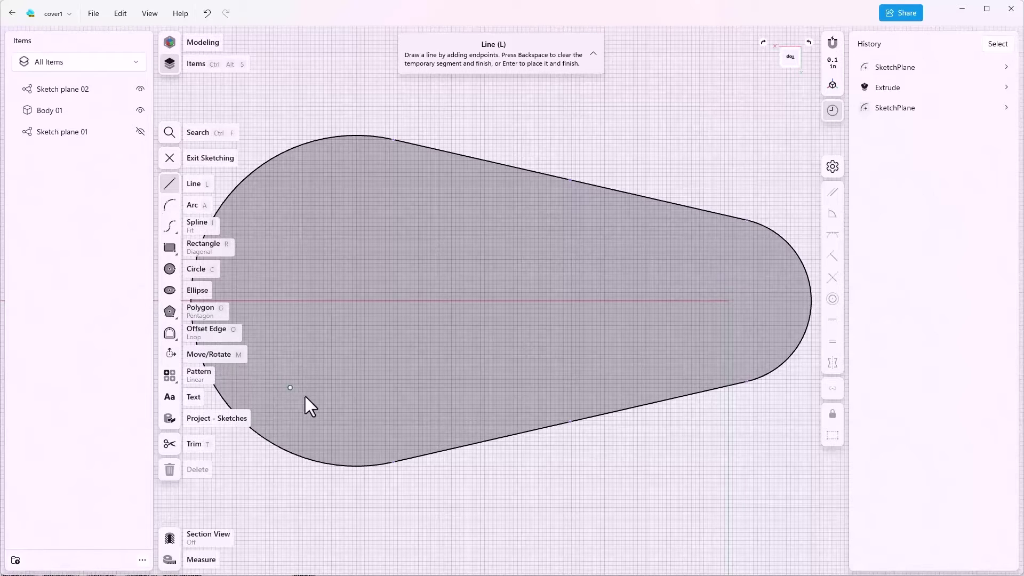
scroll(341, 360, down, 1)
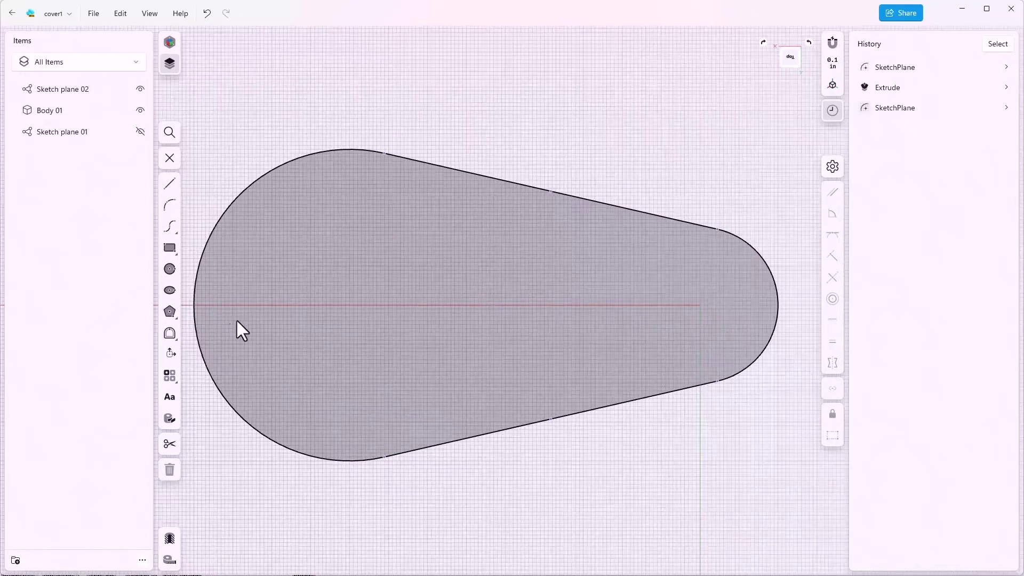
click(173, 333)
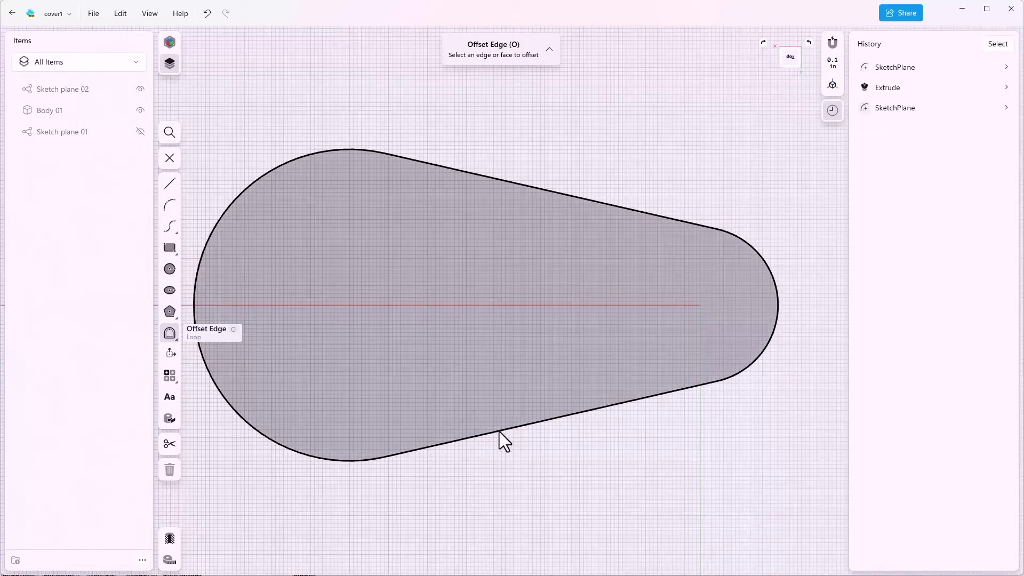
click(499, 431)
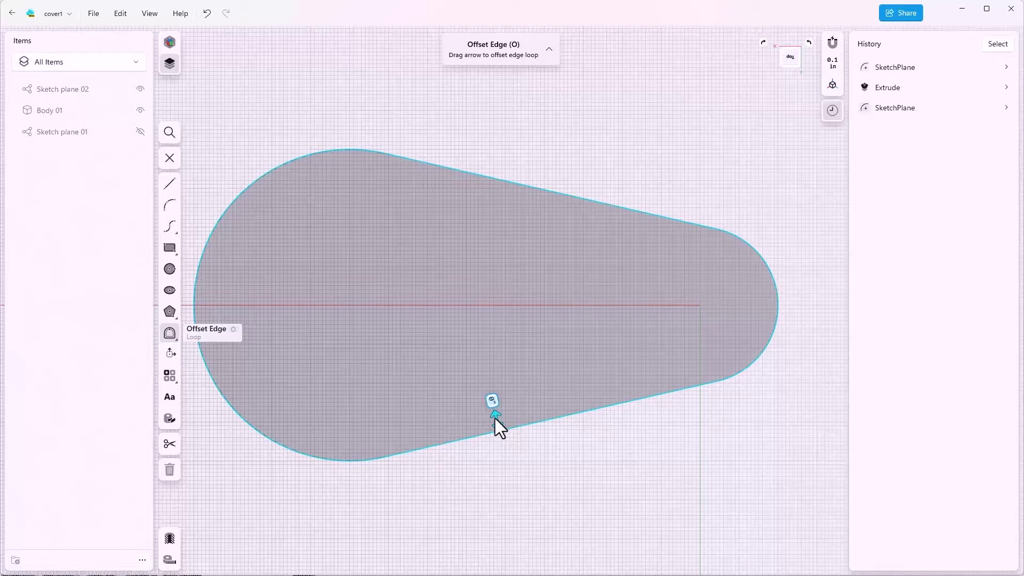
drag(495, 417, 490, 402)
text(-0.)
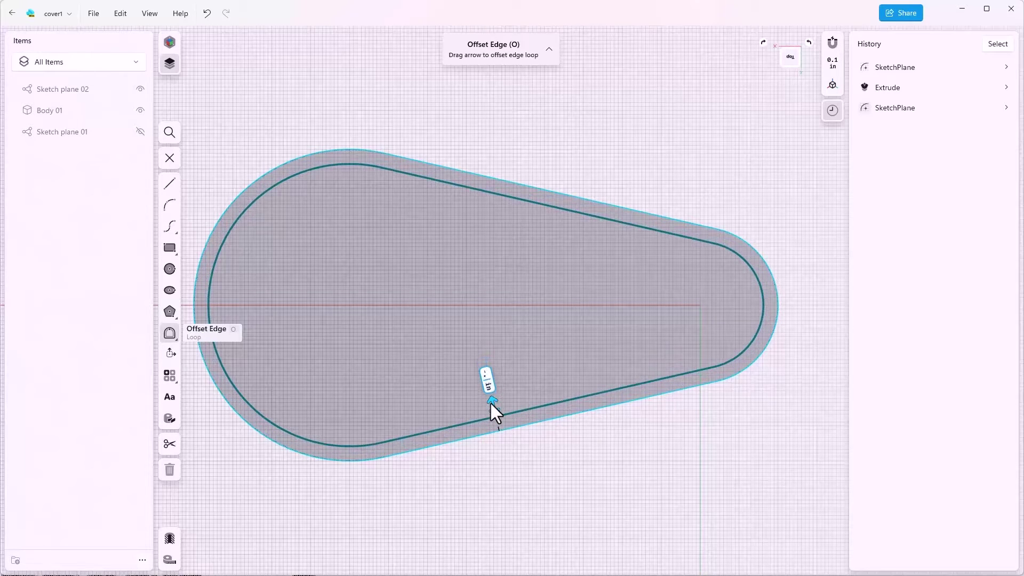
text(5)
key(Return)
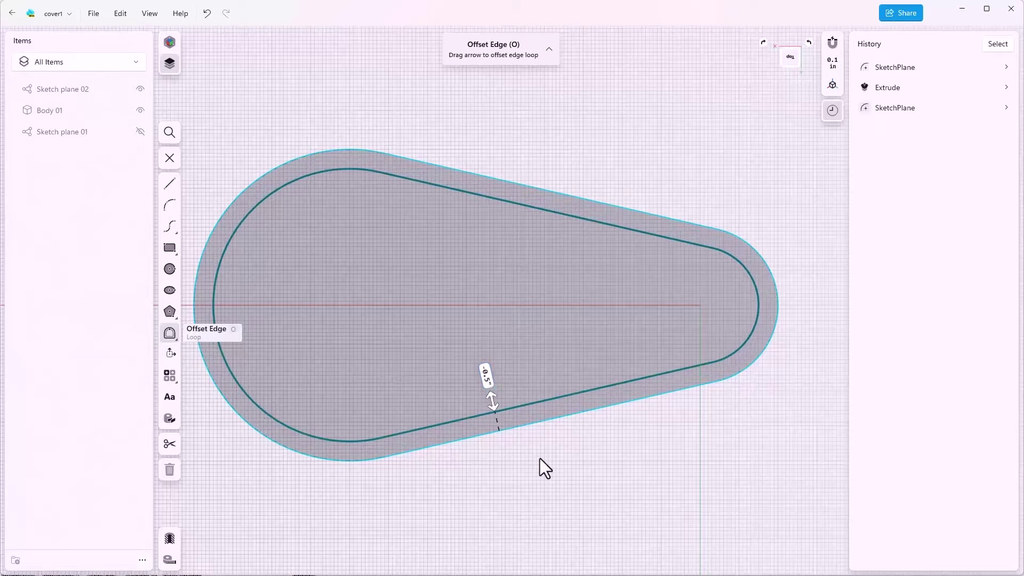
click(539, 459)
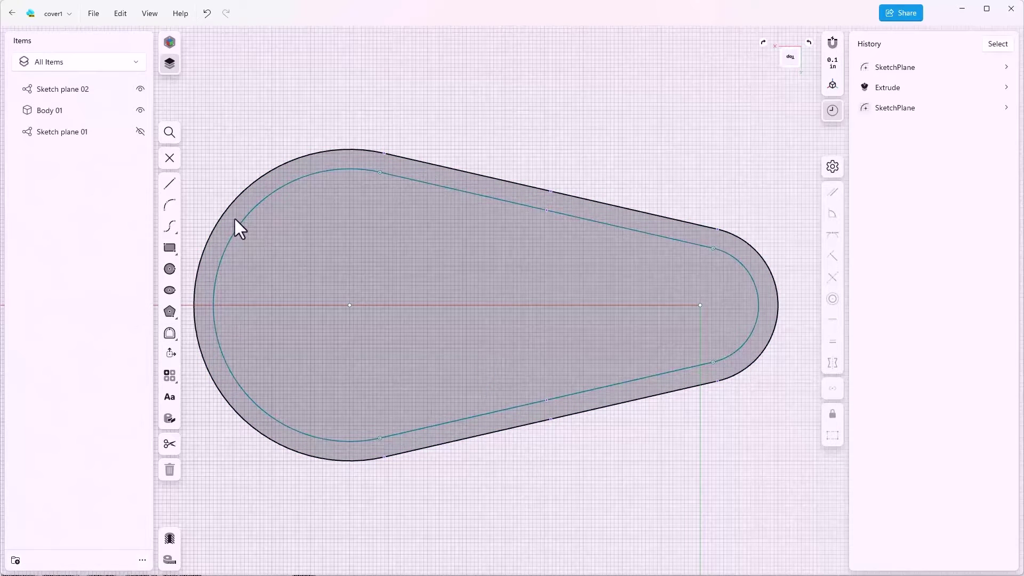
click(170, 158)
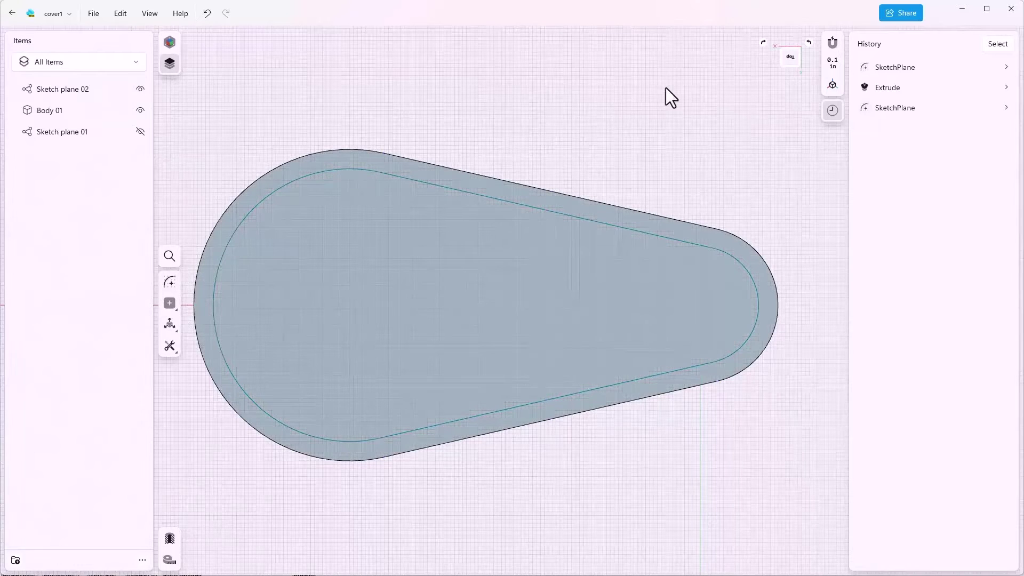
Extrude the inner sketch region up 0.5 in with a 10° draft angle, viewed isometrically.
click(782, 49)
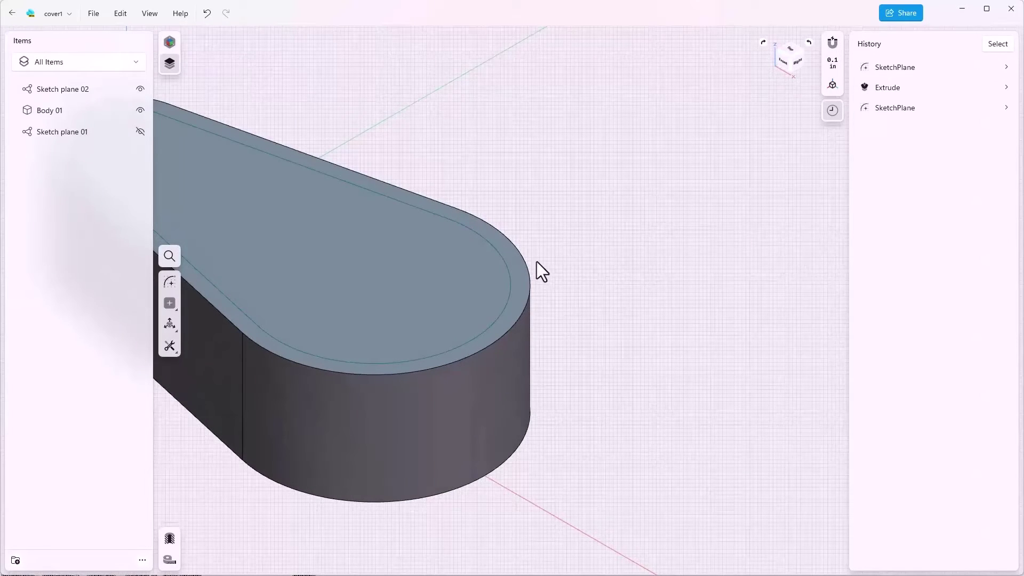
click(430, 315)
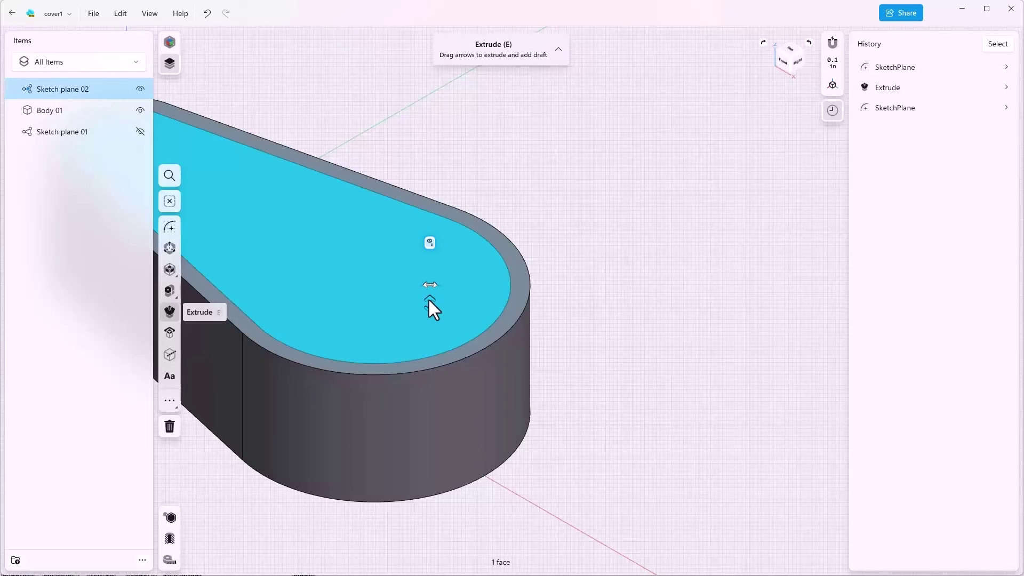
click(429, 300)
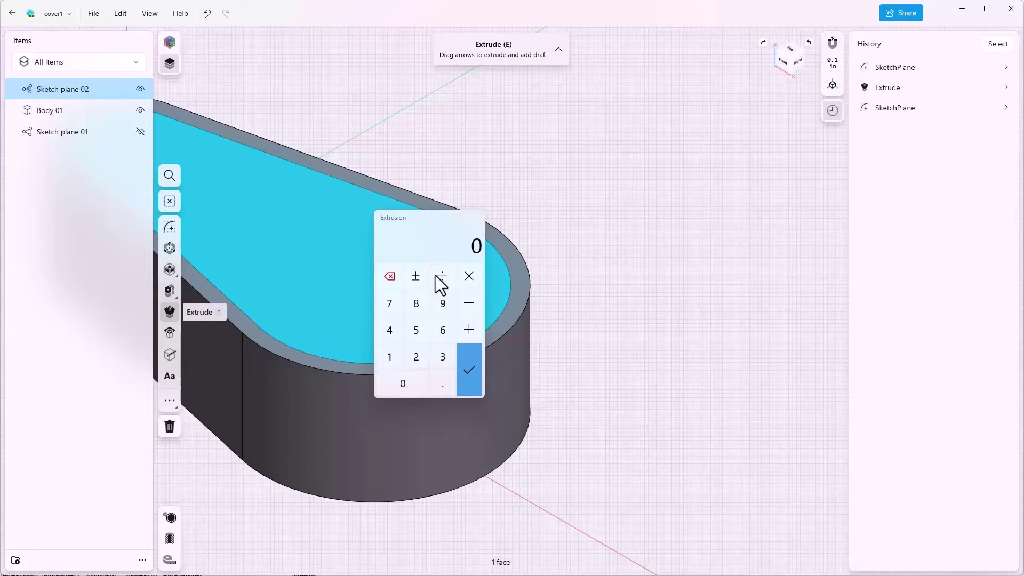
key(Escape)
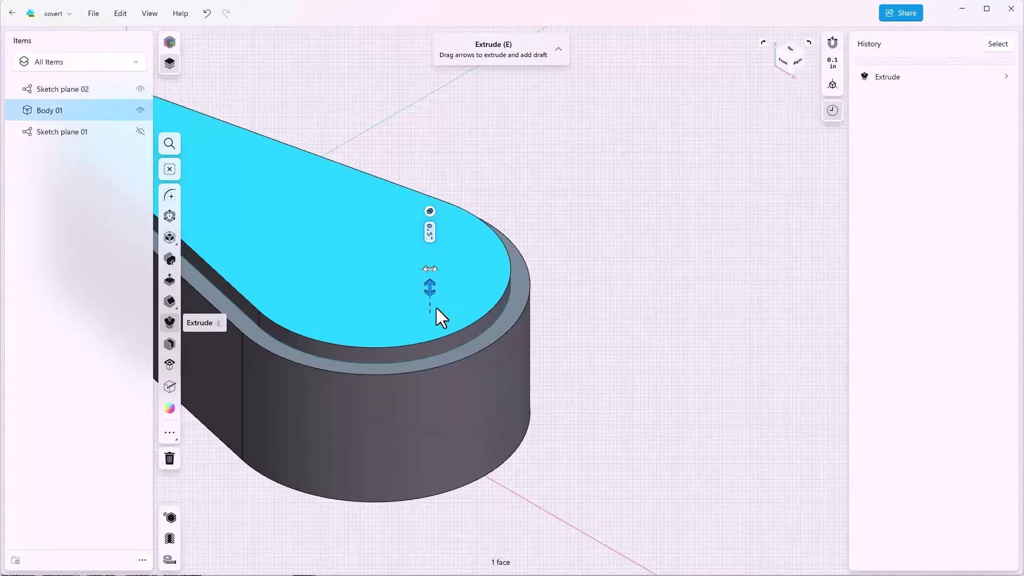
click(429, 267)
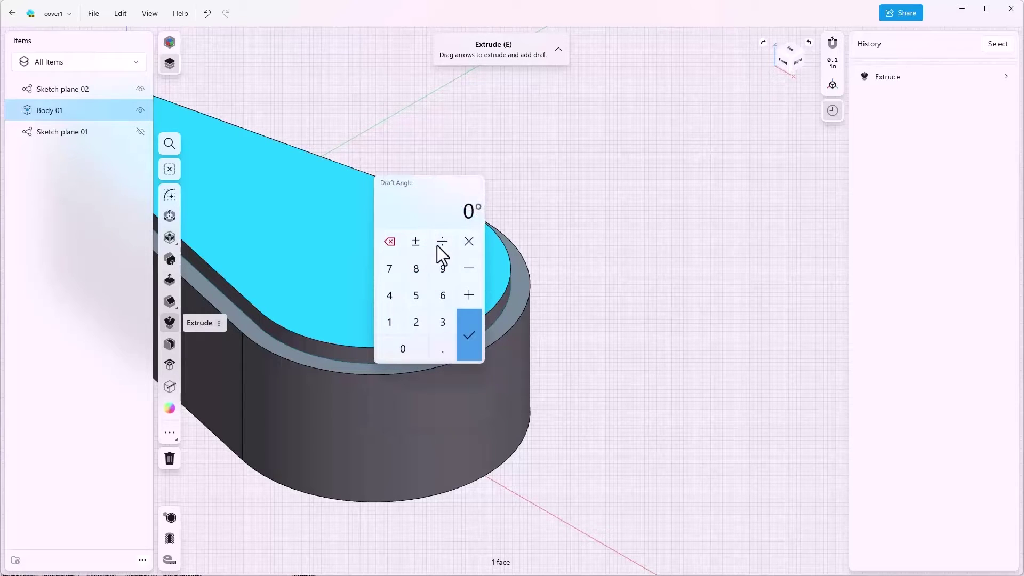
text(10)
key(Return)
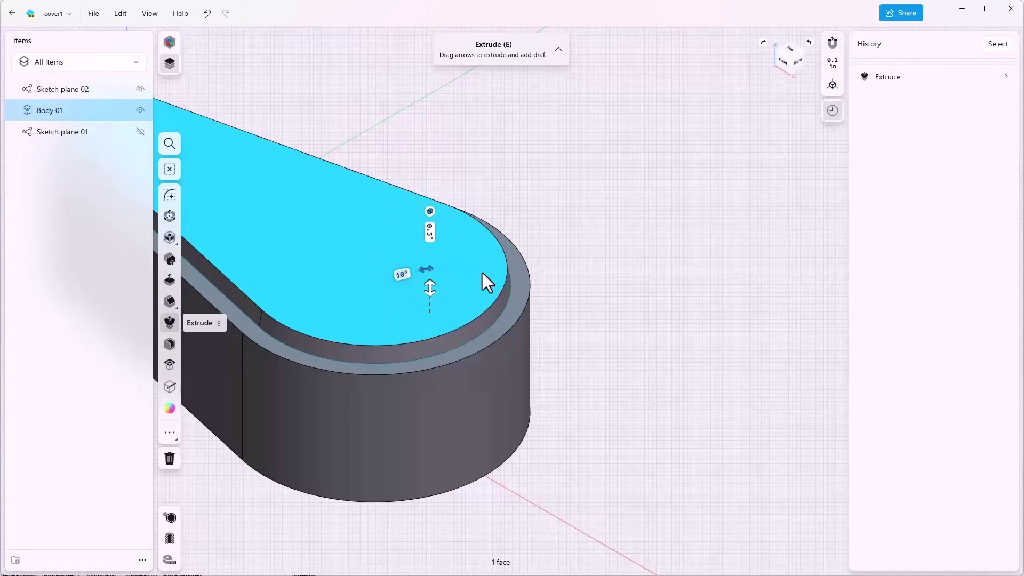
click(549, 226)
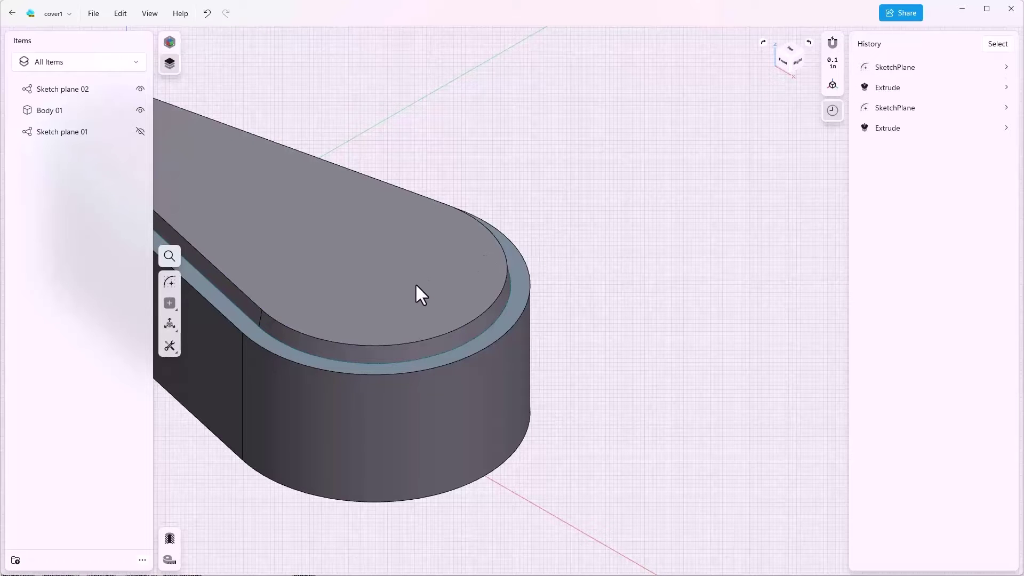
Start Sketch plane 03 on the raised top face and offset its outer edge loop -0.5 in.
click(435, 277)
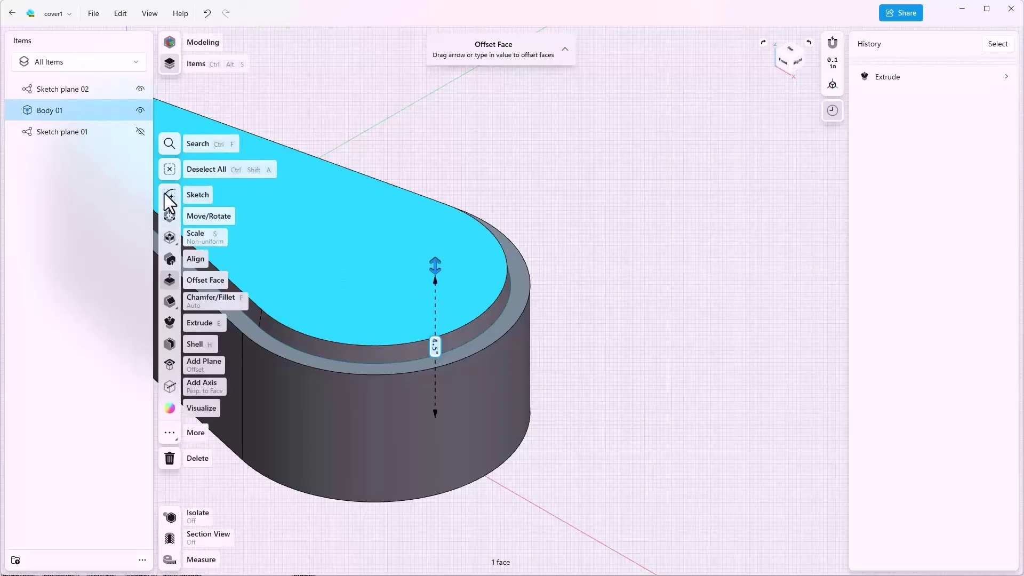
click(166, 195)
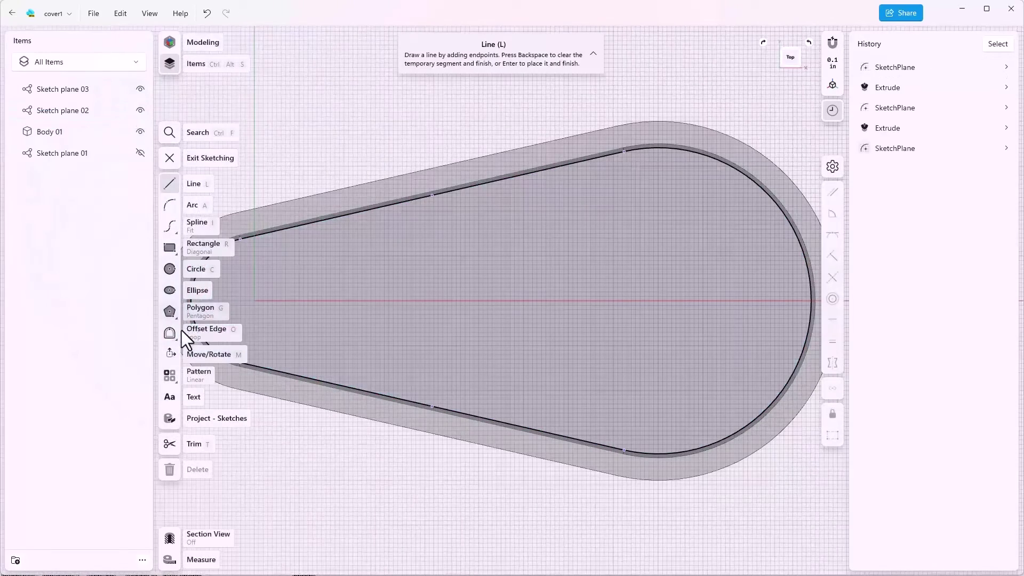
click(169, 335)
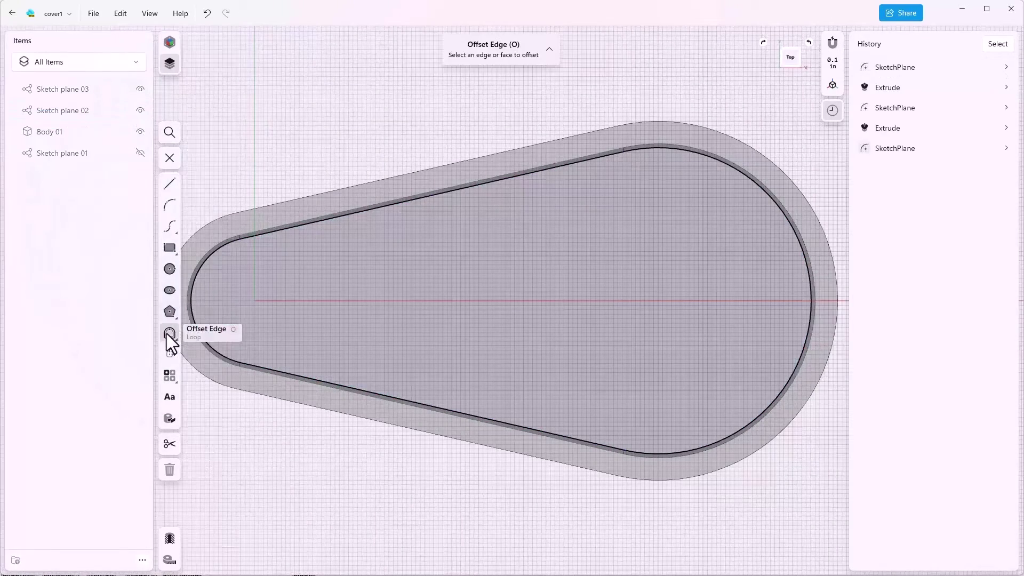
click(416, 400)
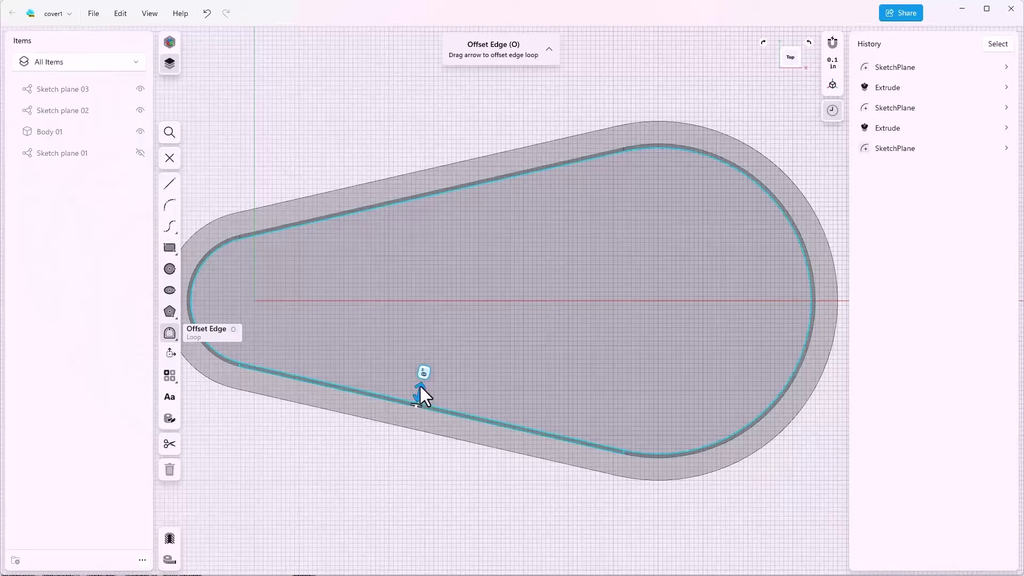
drag(420, 393, 425, 372)
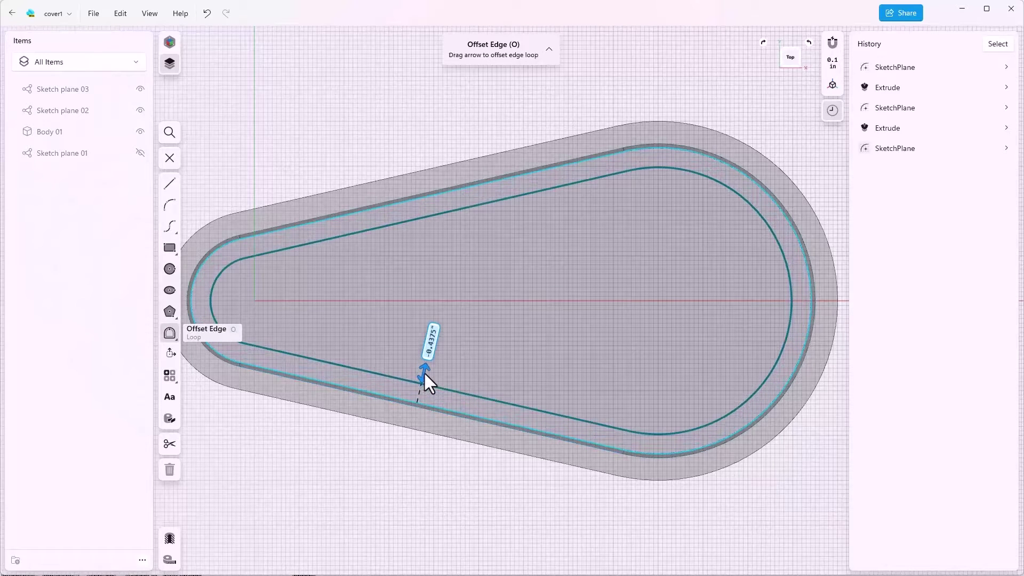
text(-0.5)
key(Return)
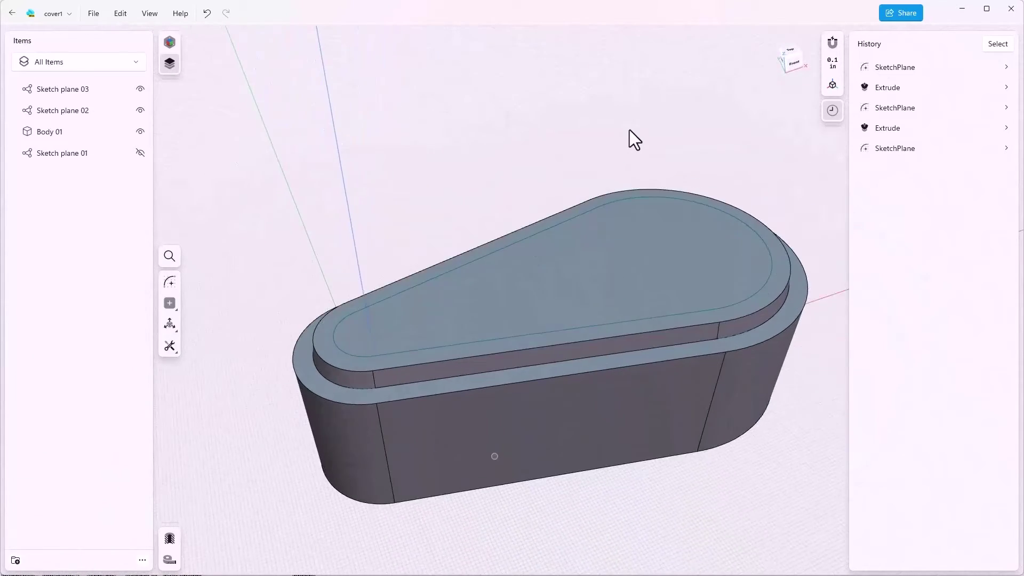
Extrude the inset teardrop region down -0.375 in as a pocket with a 10° draft.
click(614, 230)
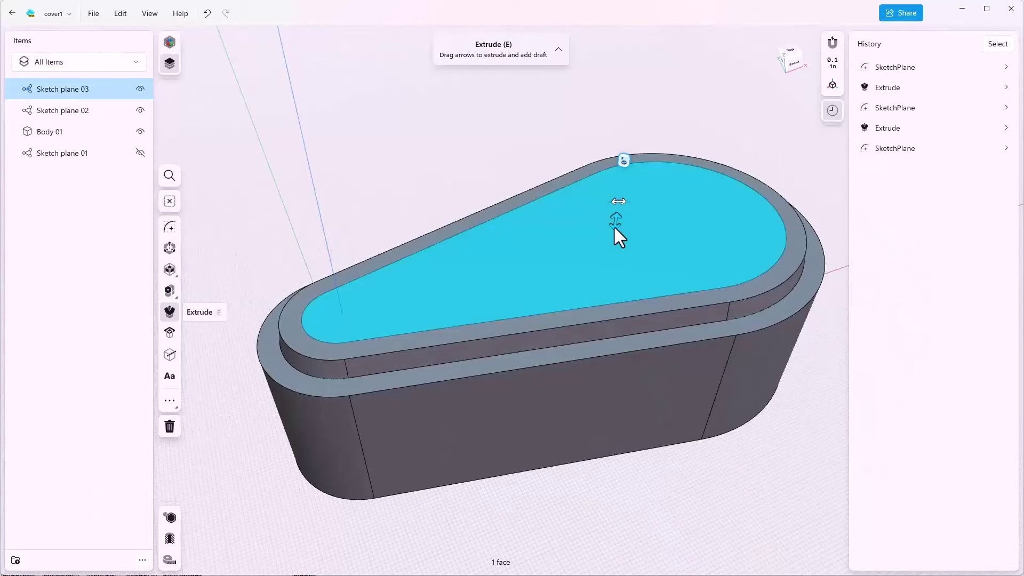
drag(616, 231, 615, 239)
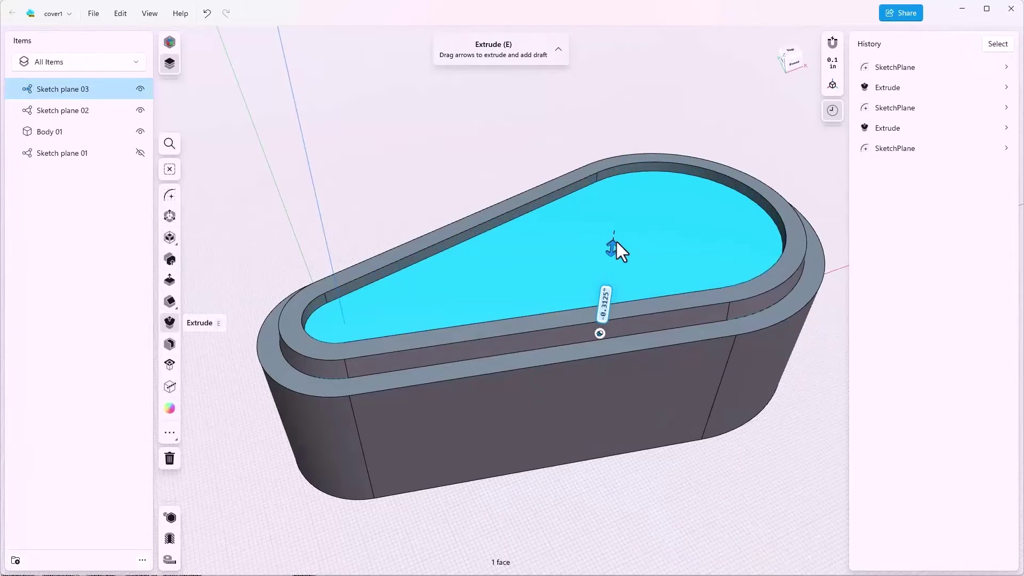
click(602, 304)
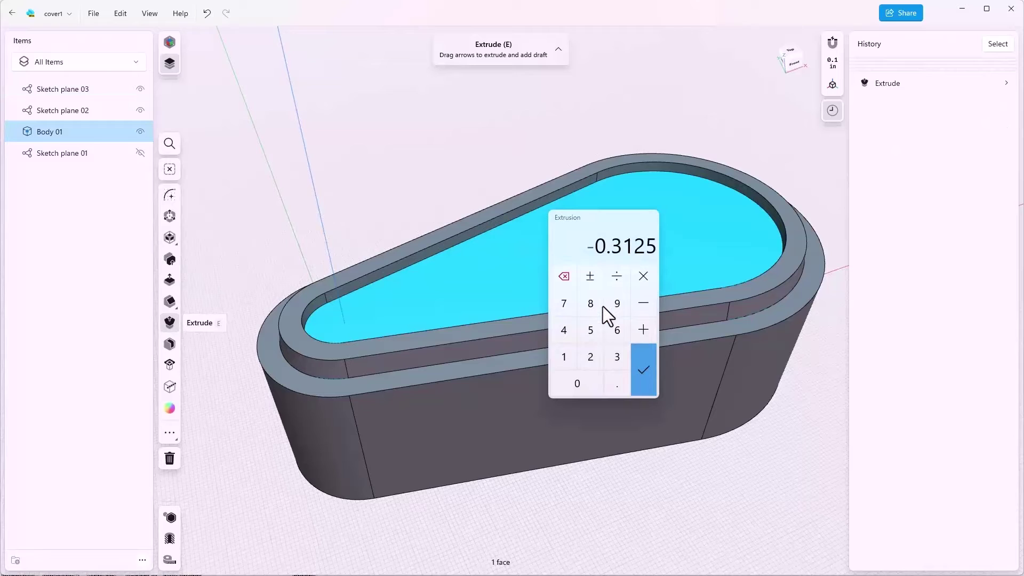
text(-0.375)
click(643, 369)
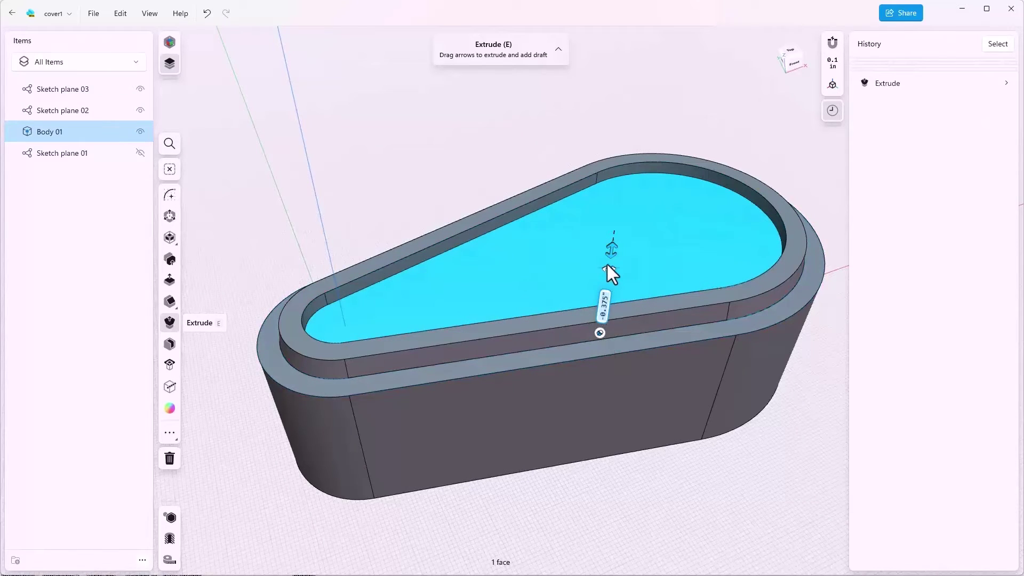
click(608, 269)
text(10)
key(Return)
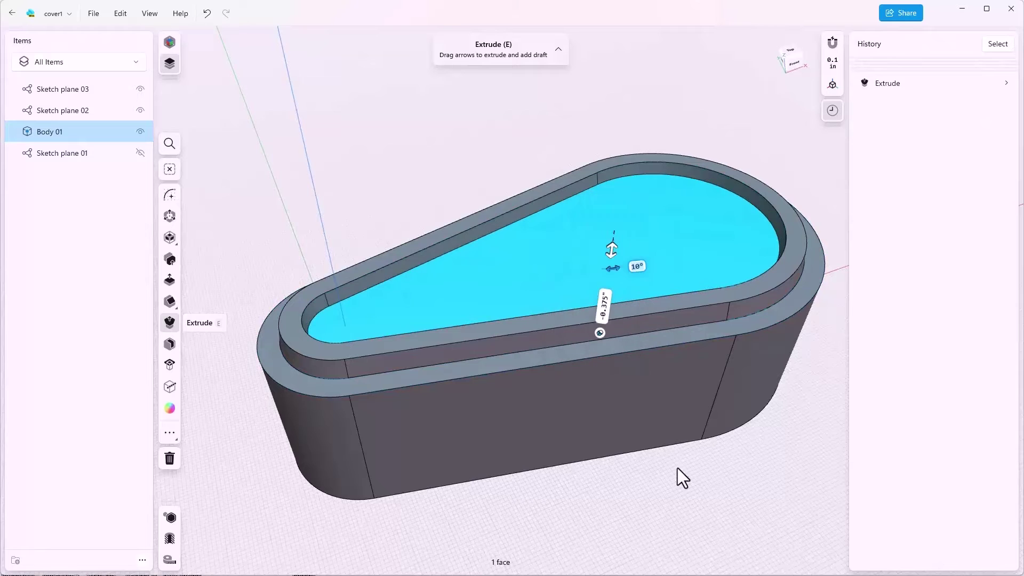
scroll(677, 468, up, 1)
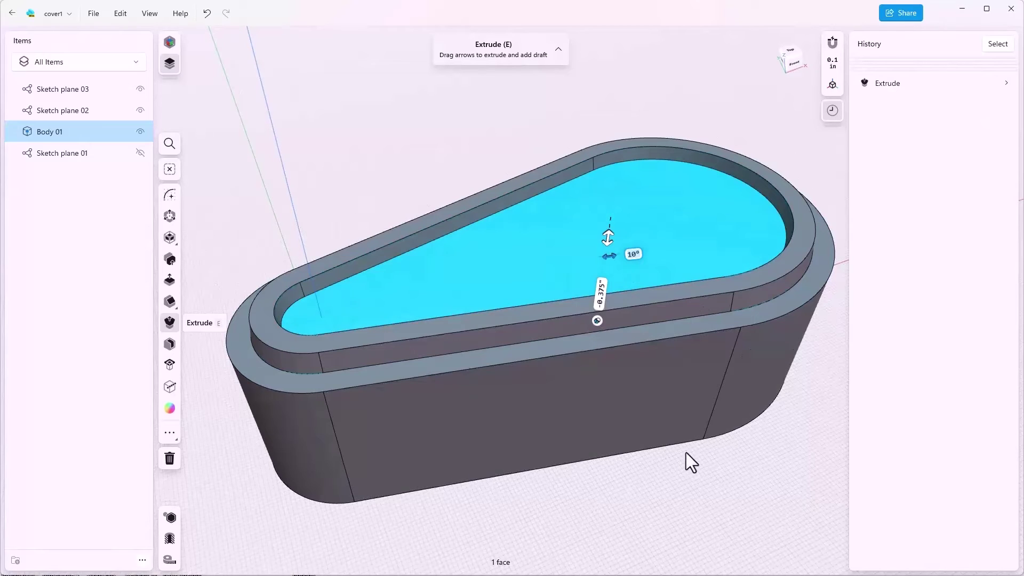
click(597, 320)
Shell the body with its underside face removed and a 0.25 in wall thickness.
scroll(720, 471, down, 10)
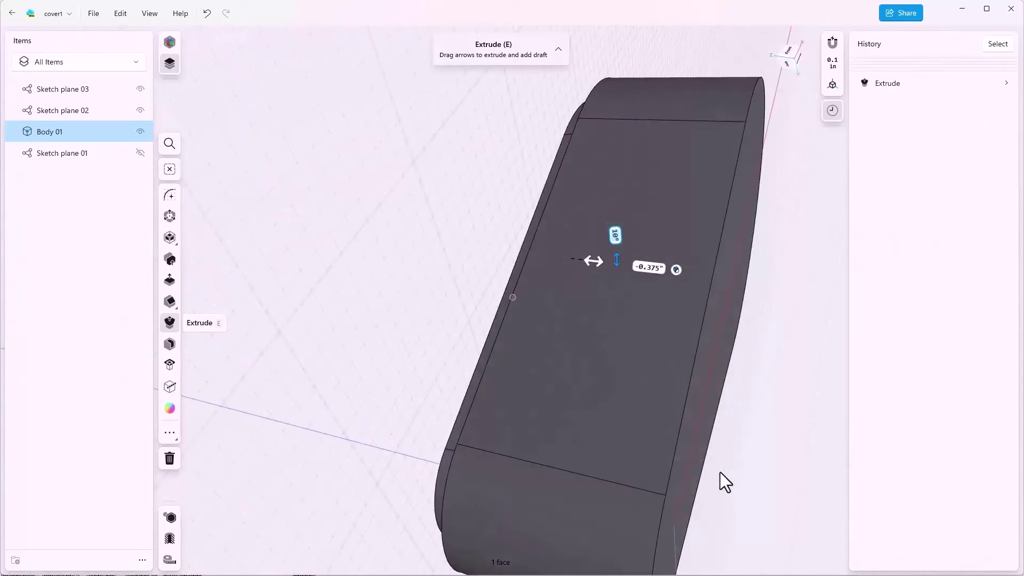
scroll(720, 472, down, 3)
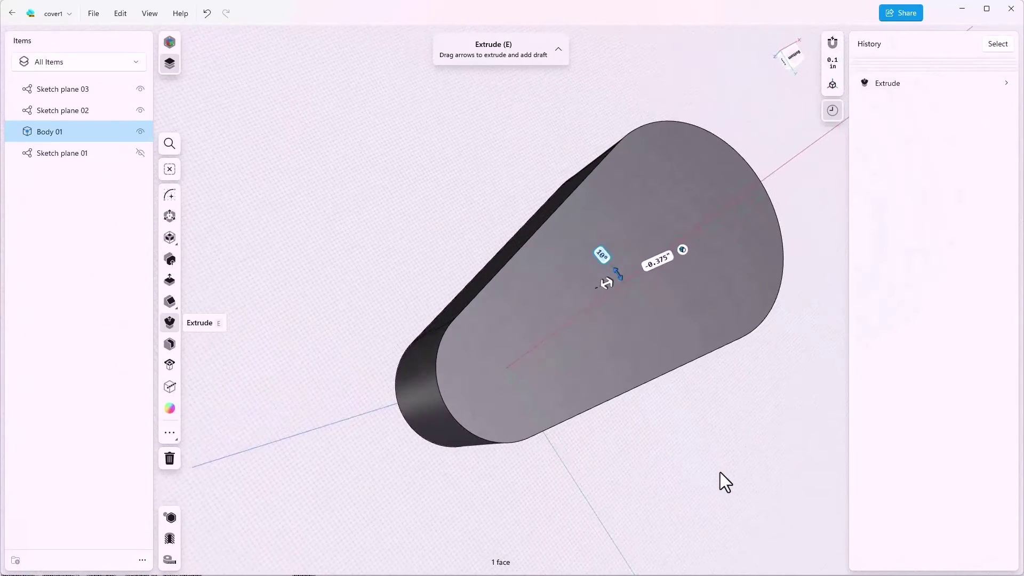
scroll(627, 314, down, 2)
click(170, 345)
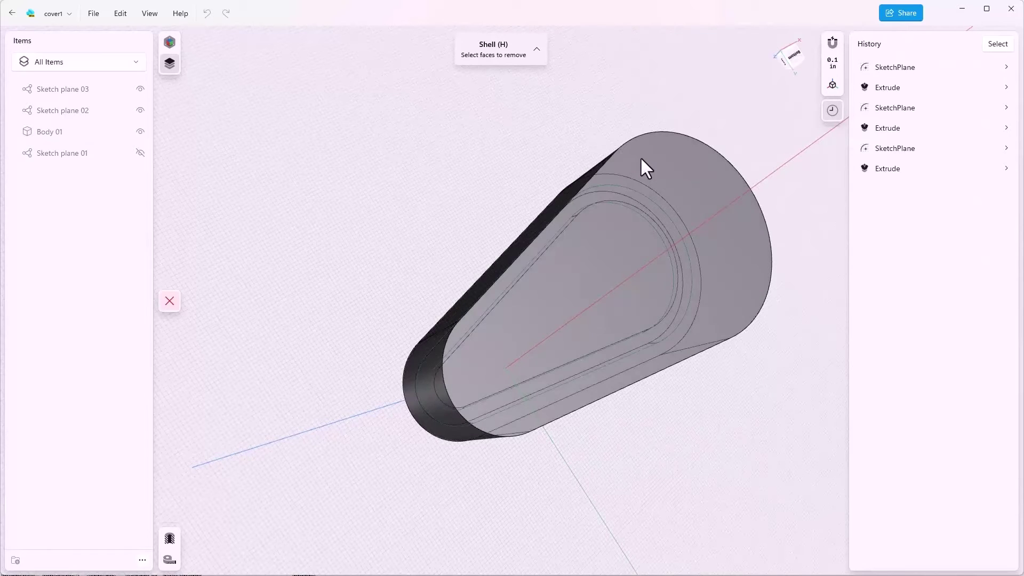
click(640, 155)
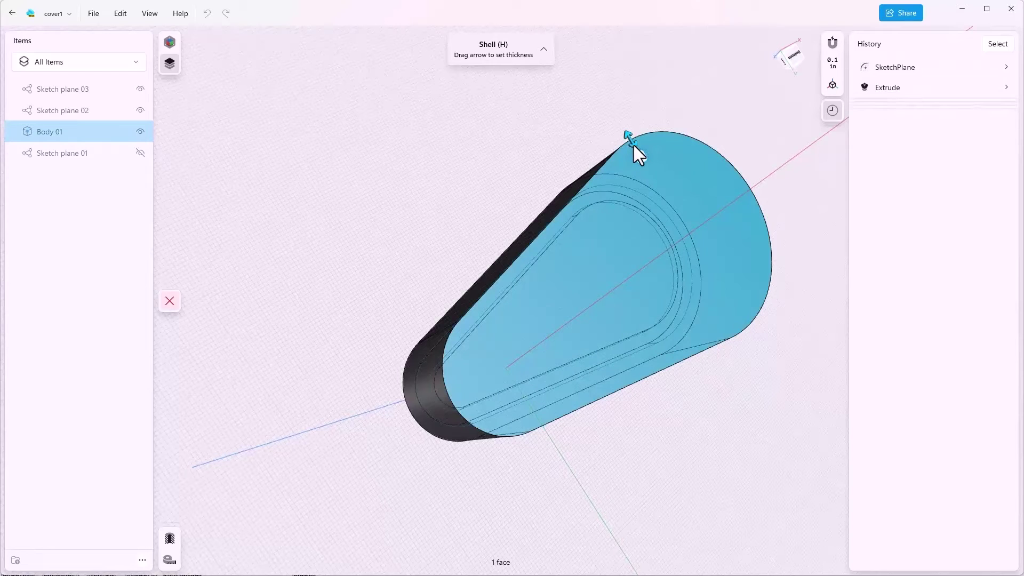
drag(633, 144, 638, 156)
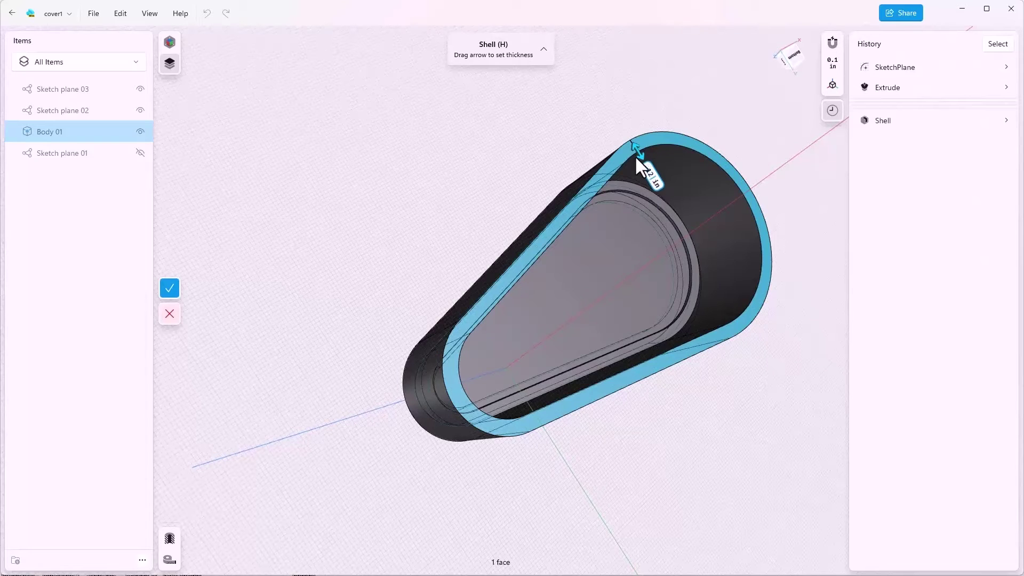
drag(635, 155, 645, 177)
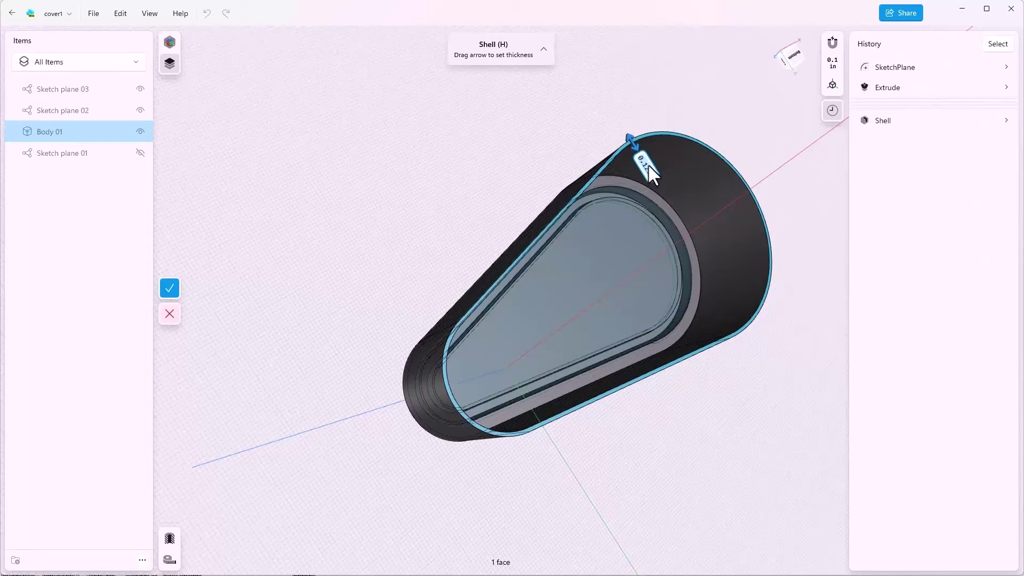
click(648, 165)
text(0.25)
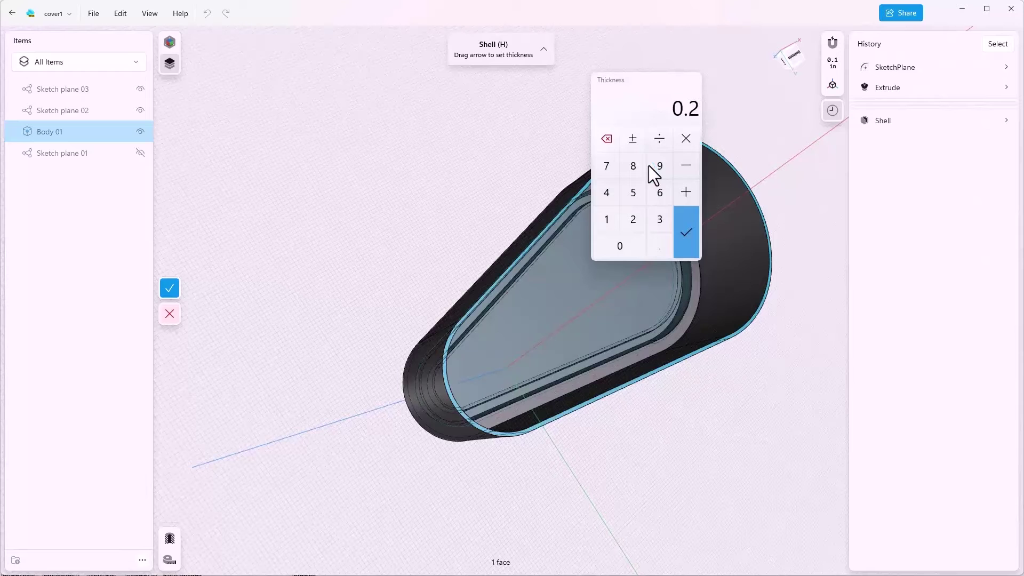
key(Return)
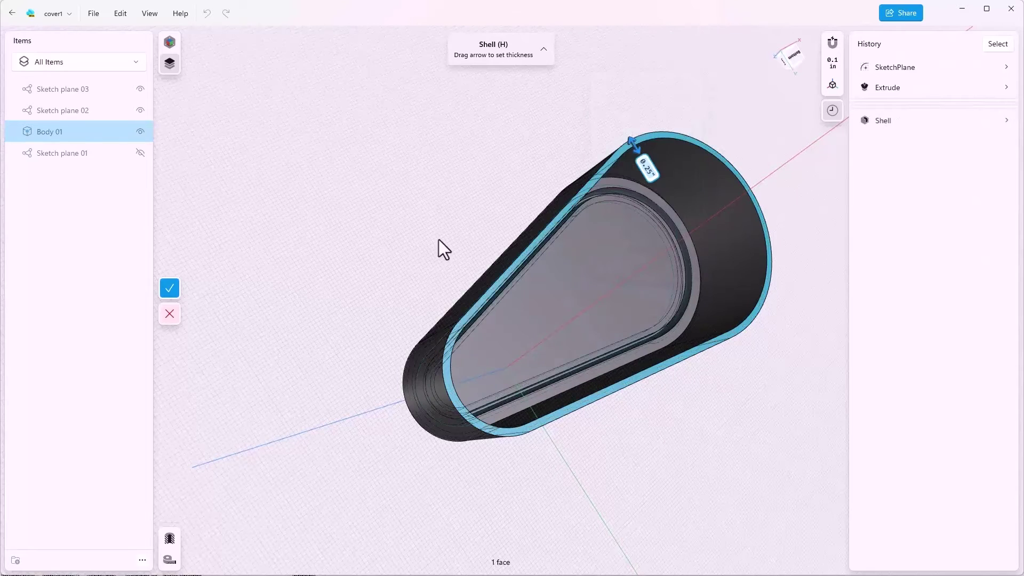
click(170, 291)
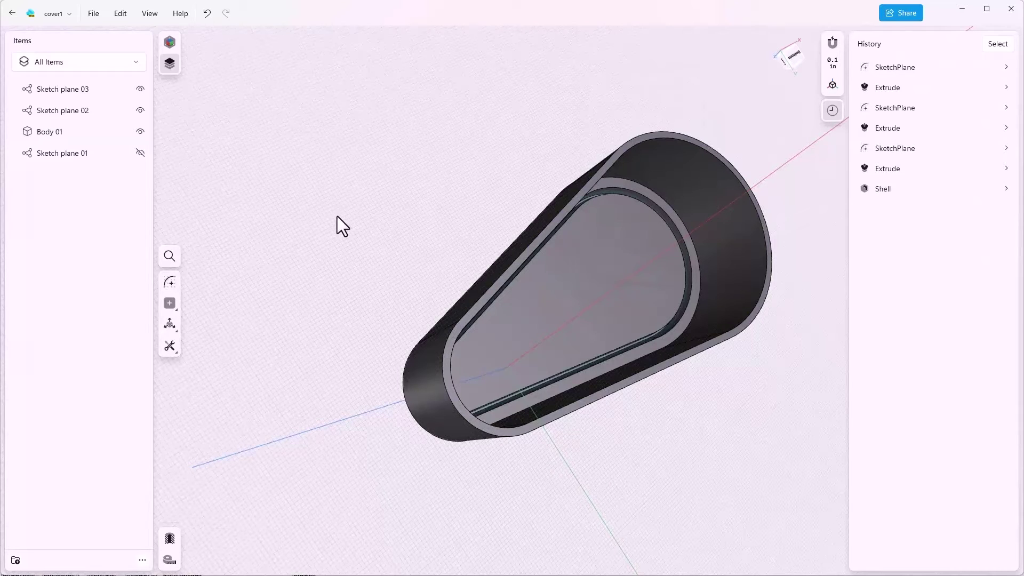
Hide Sketch plane 03 and select the pocket's floor face.
key(7)
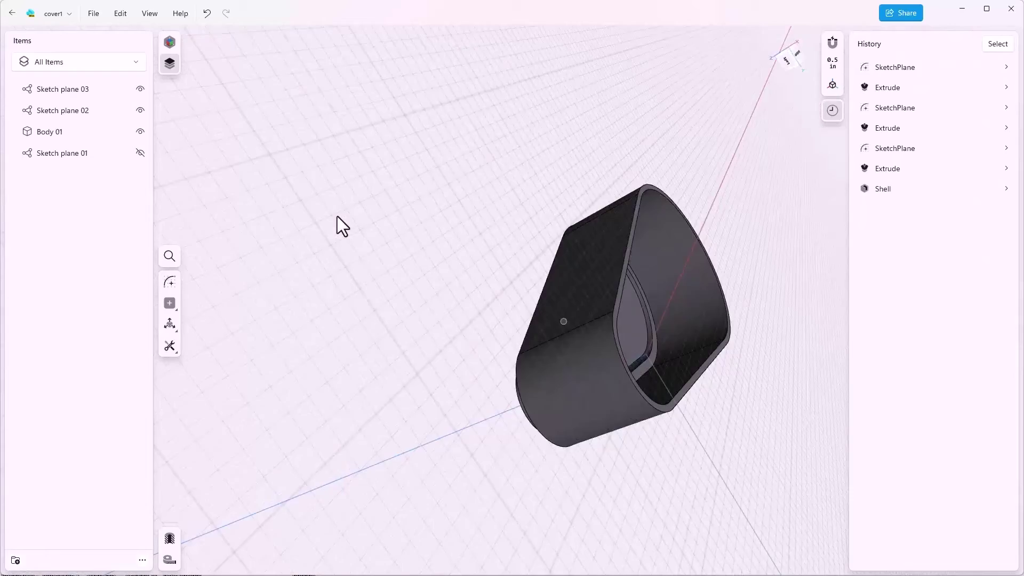
key(0)
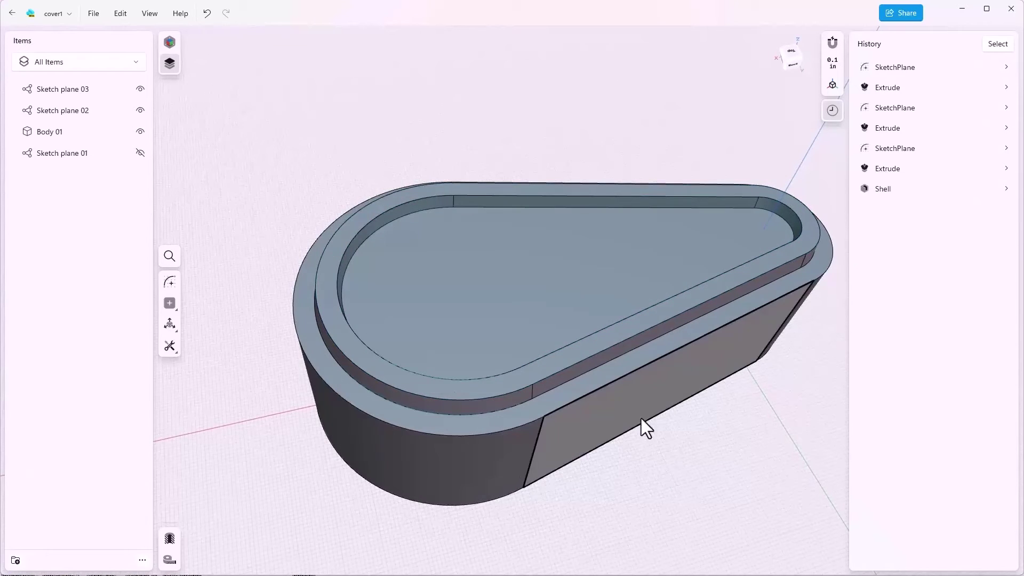
click(497, 294)
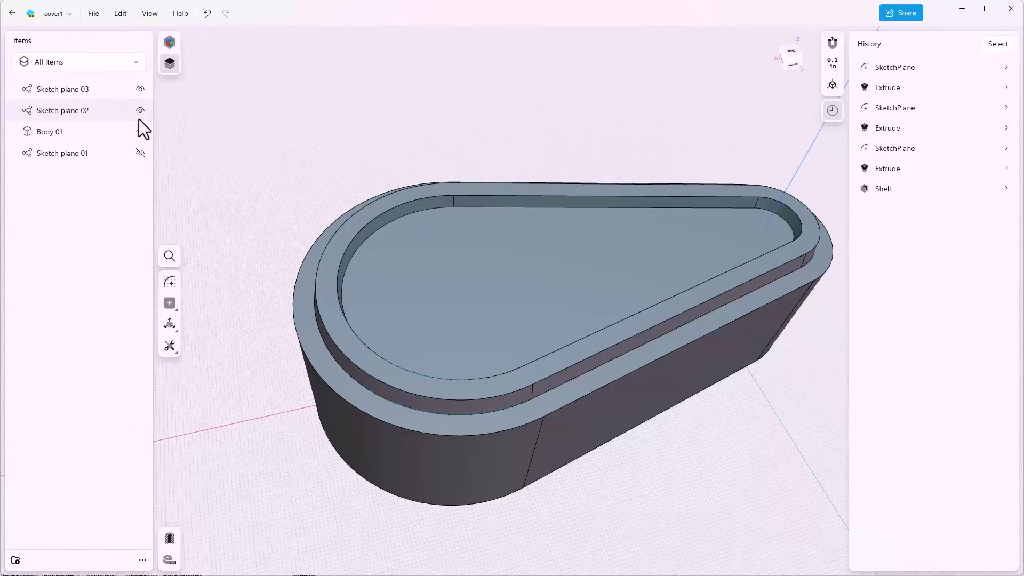
click(140, 89)
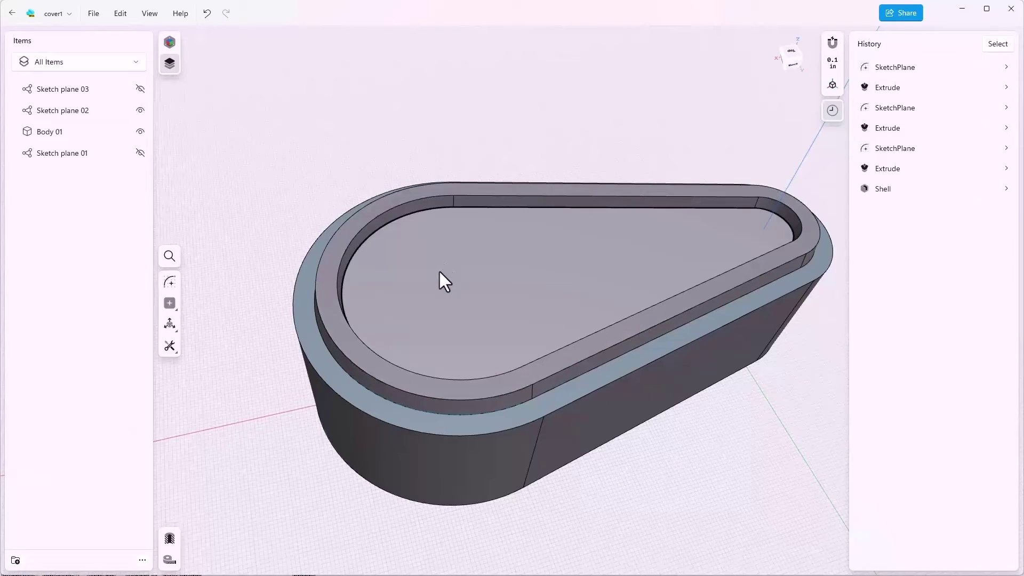
click(436, 277)
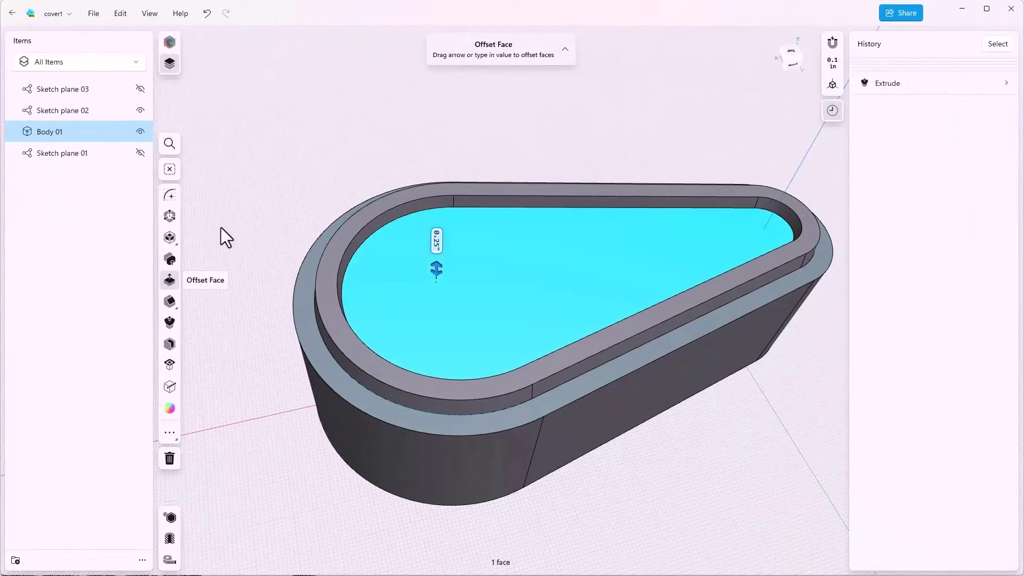
Start a sketch on the pocket floor and add the text 'Shapr3D'.
click(170, 194)
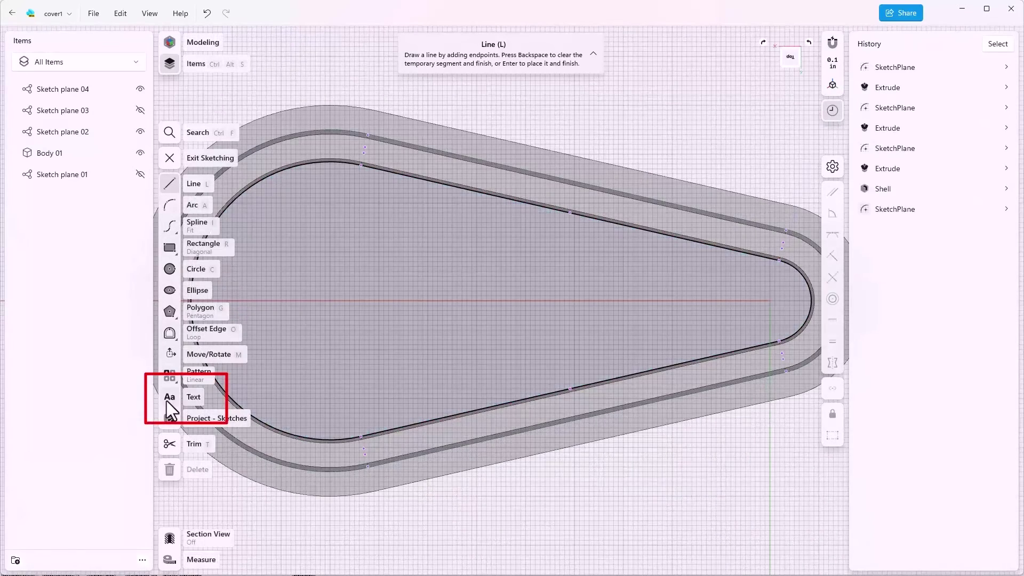
click(167, 401)
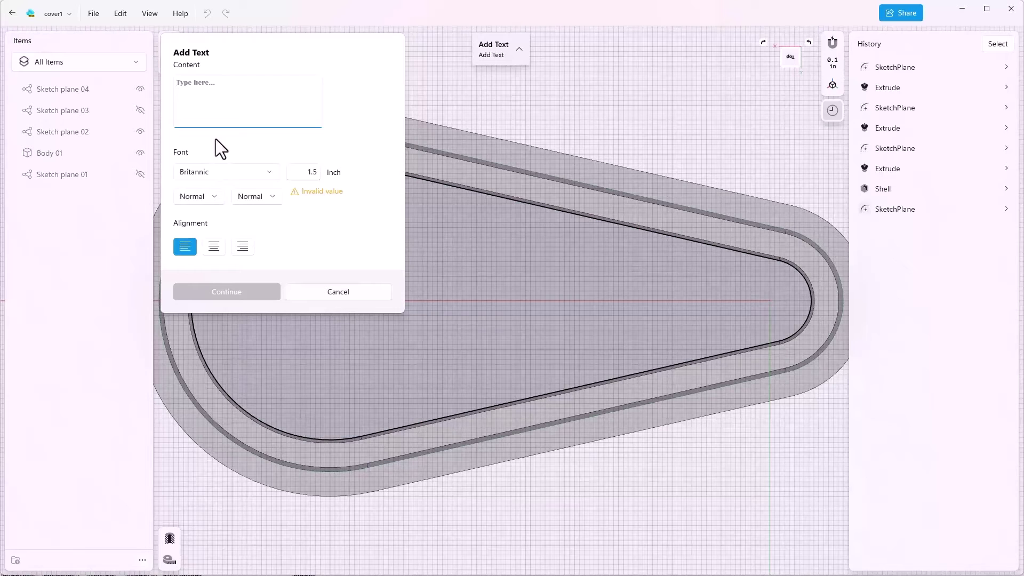
text(Shapr3D)
Set the text to Cooper Std font at 1.6 in size and accept the settings.
click(270, 168)
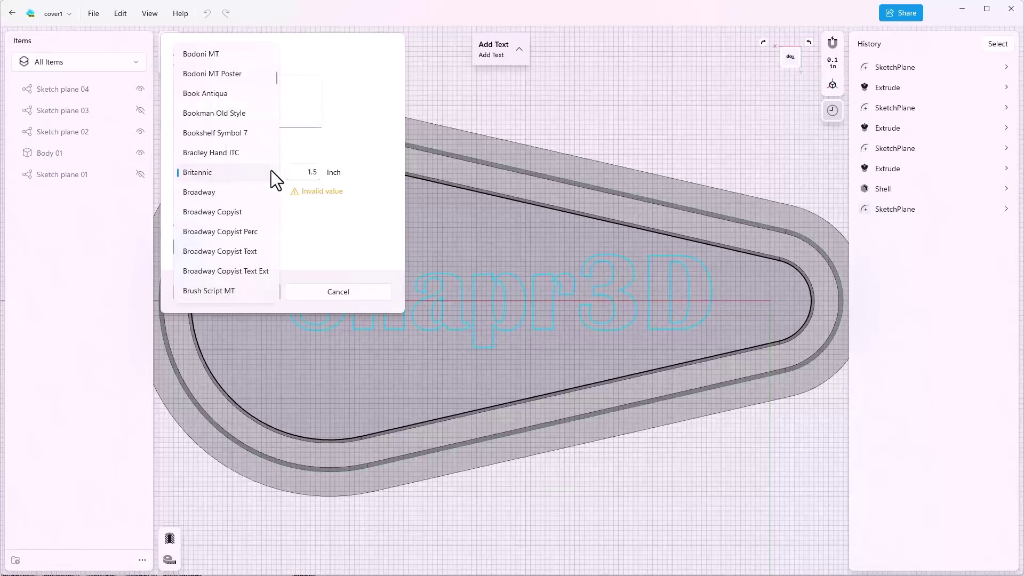
scroll(237, 216, down, 5)
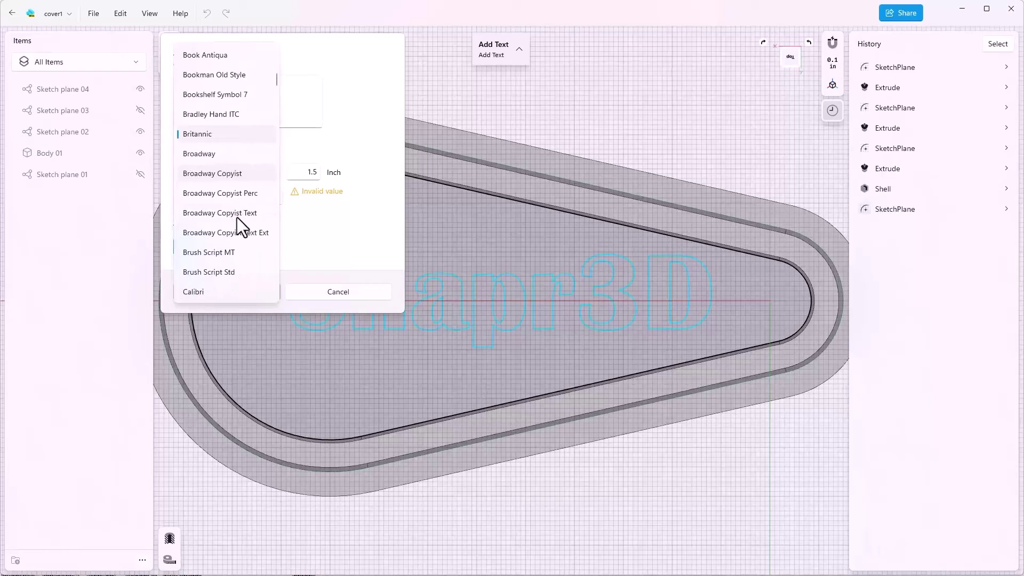
click(300, 172)
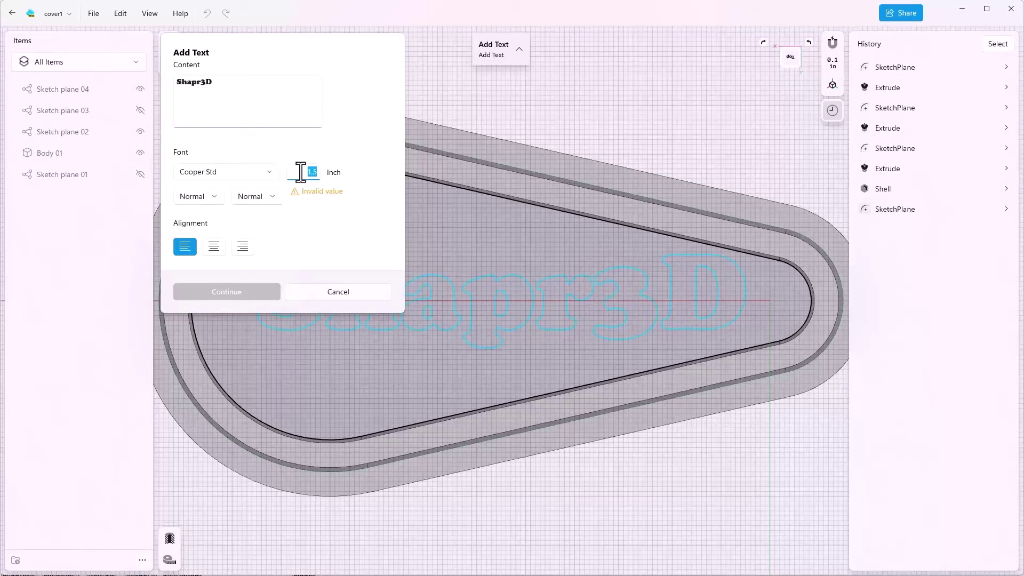
text(1.)
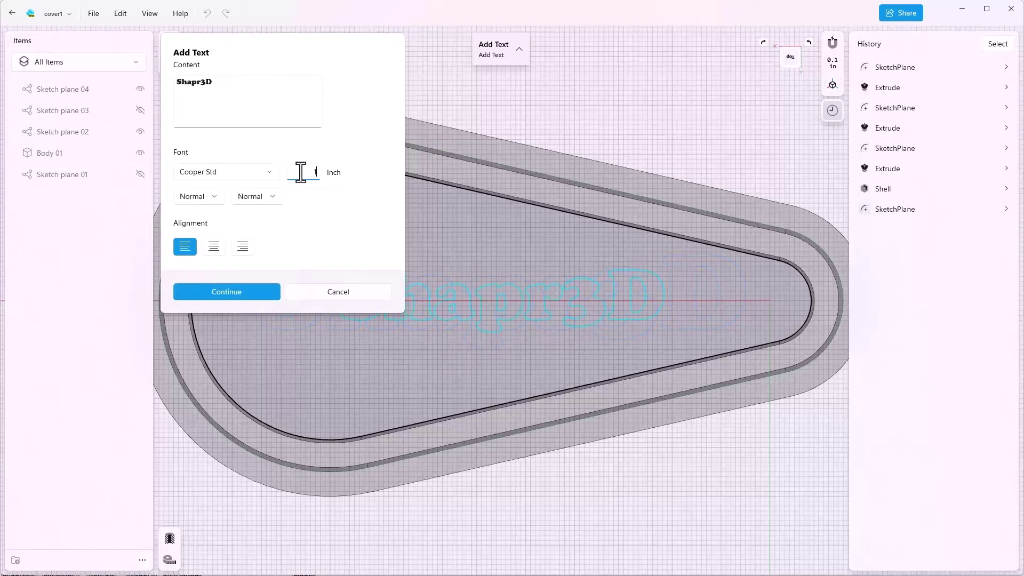
text(8)
key(BackSpace)
key(BackSpace)
key(BackSpace)
text(7)
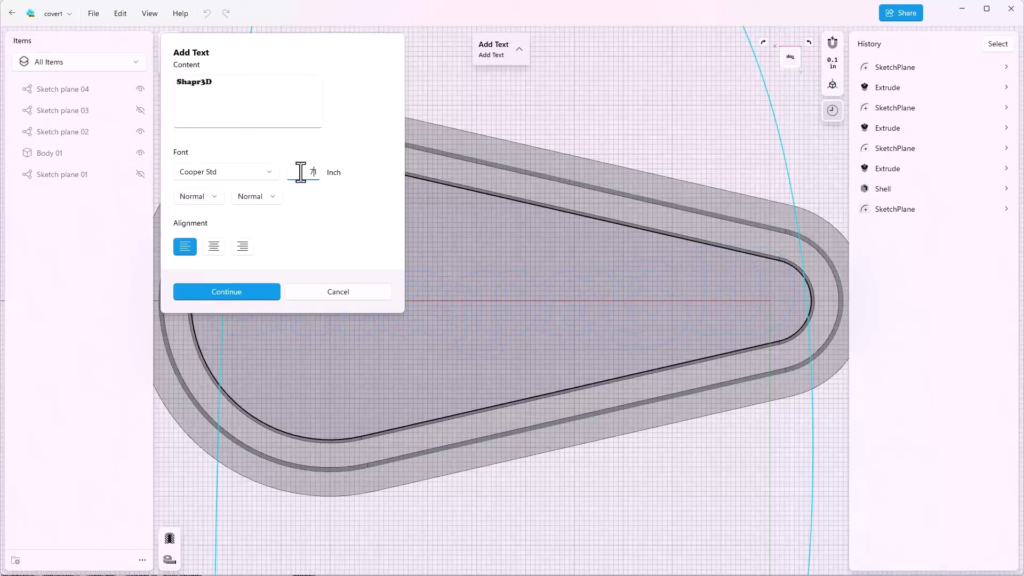
key(BackSpace)
text(1.6)
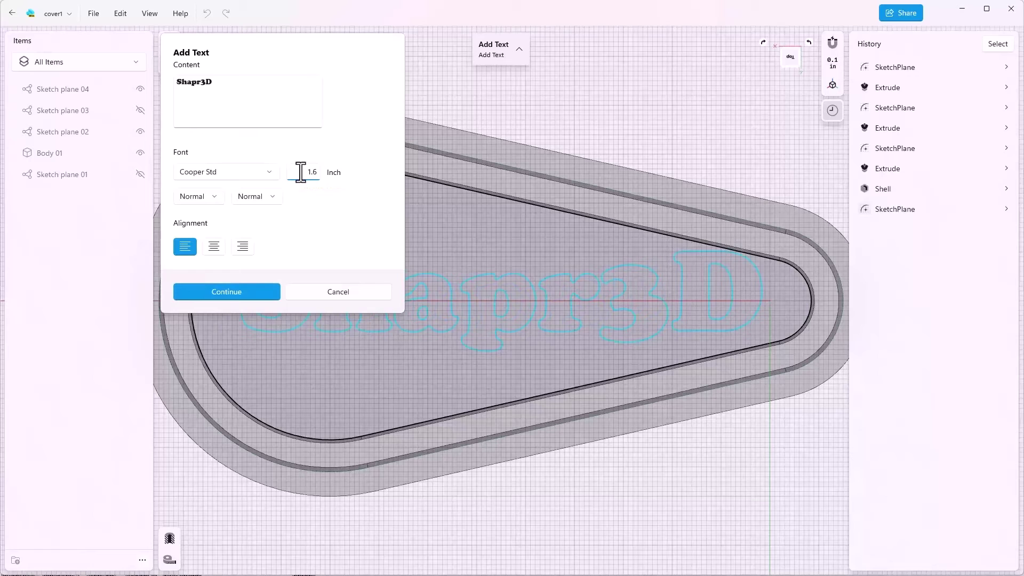
key(Return)
drag(275, 38, 721, 386)
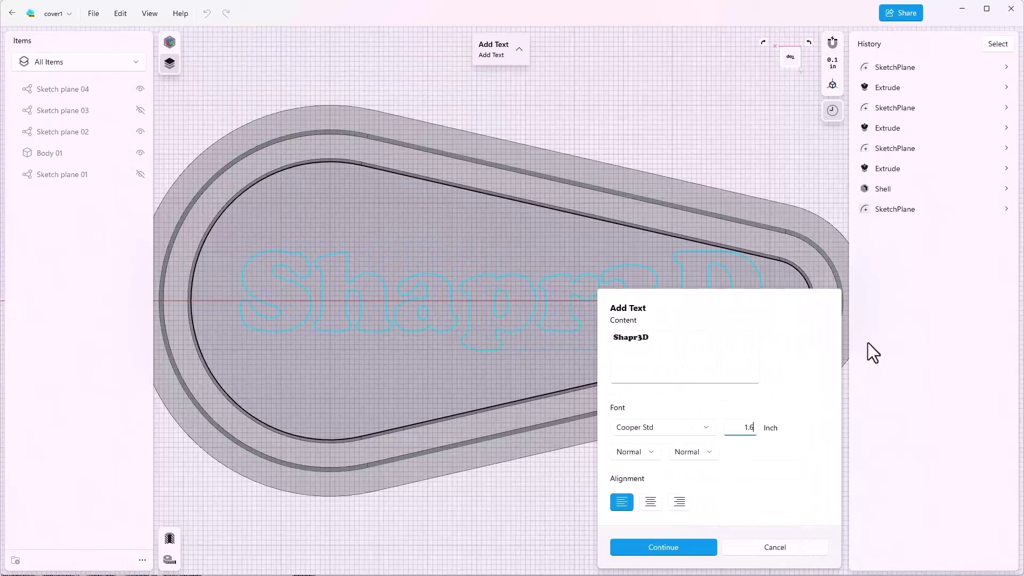
click(773, 360)
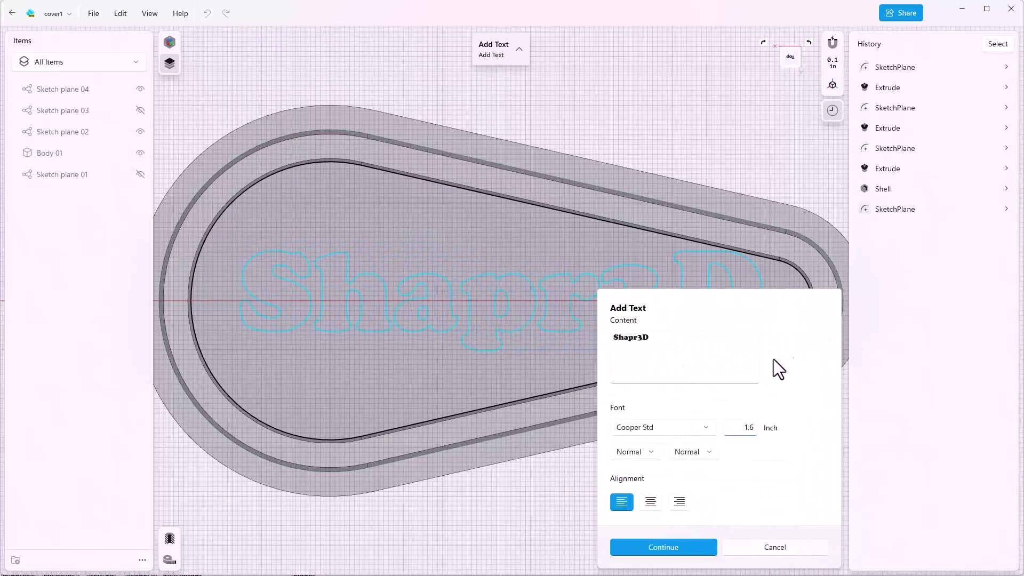
click(663, 546)
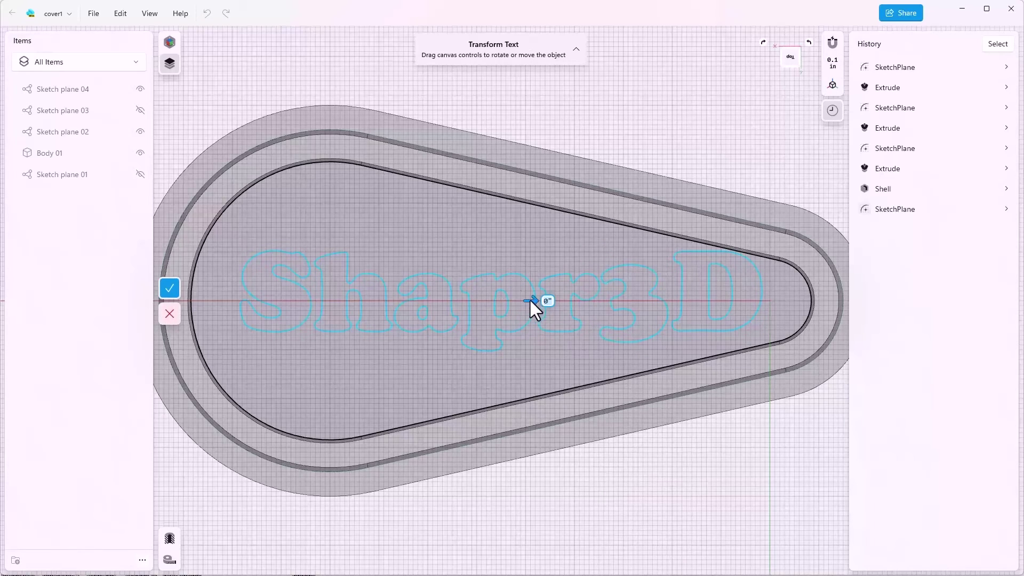
Move the 'Shapr3D' text about 0.6 in left, adjust its rotation and pivot, and commit it.
drag(530, 301, 505, 307)
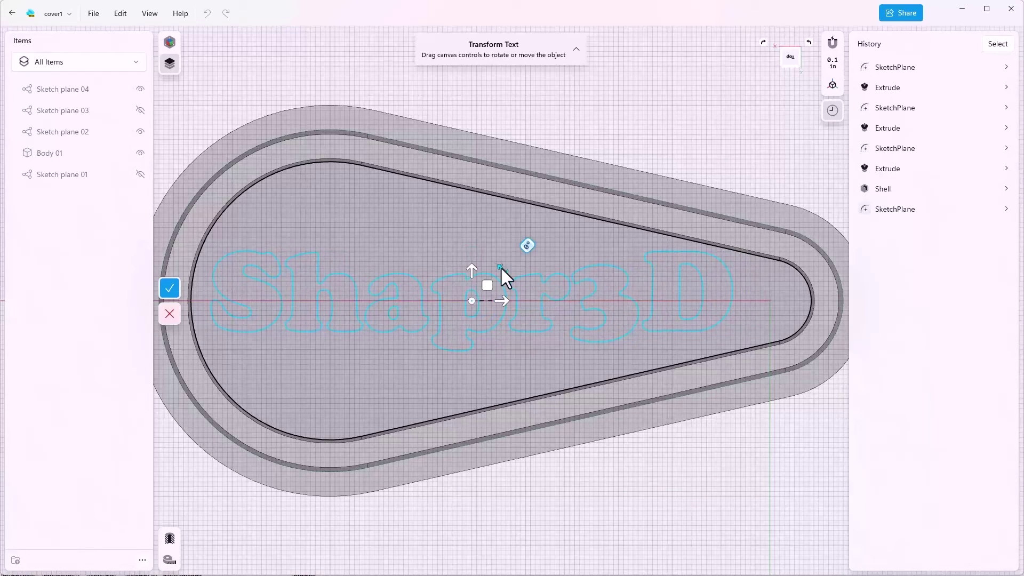
drag(500, 268, 472, 310)
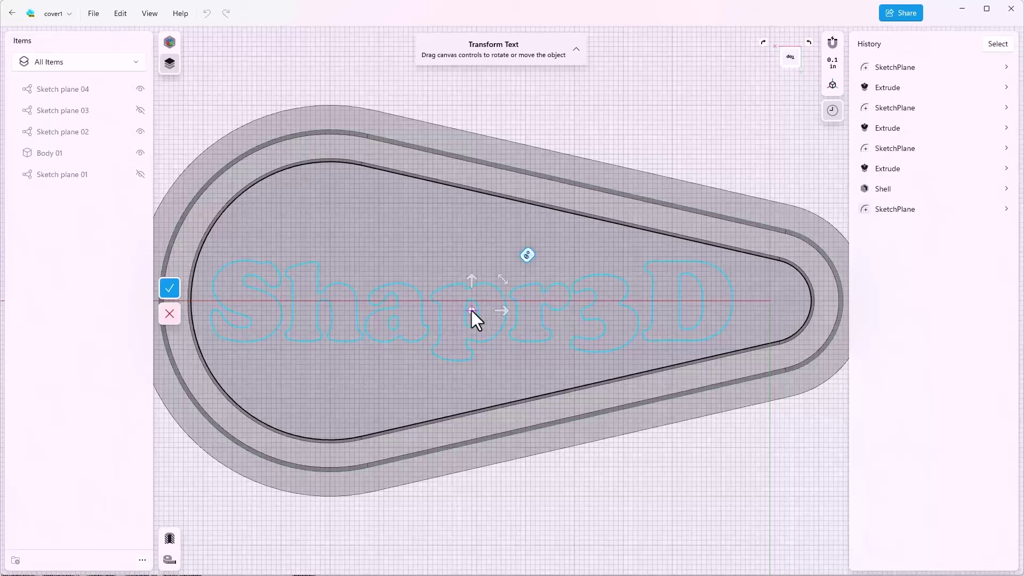
drag(471, 311, 202, 340)
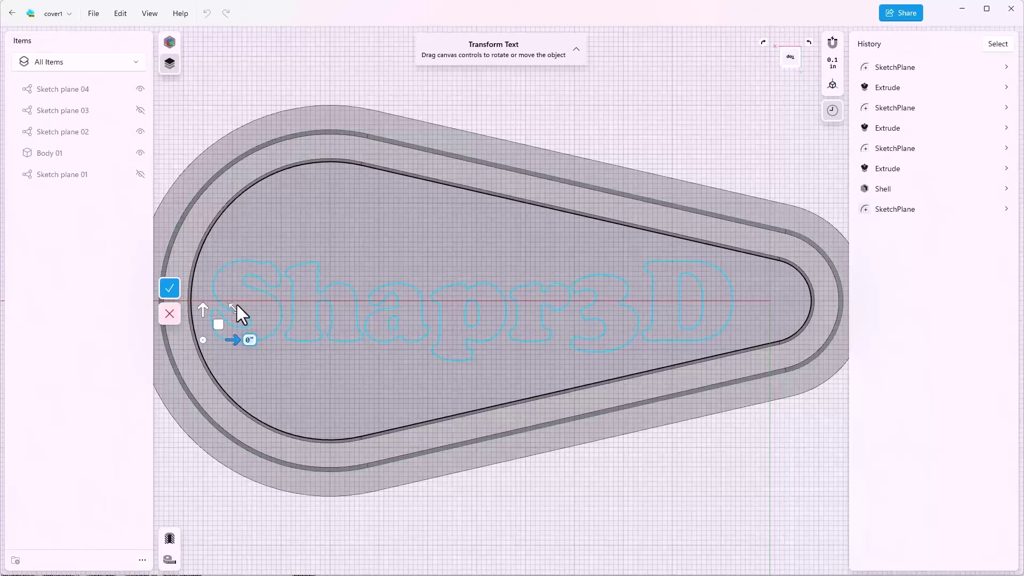
click(173, 293)
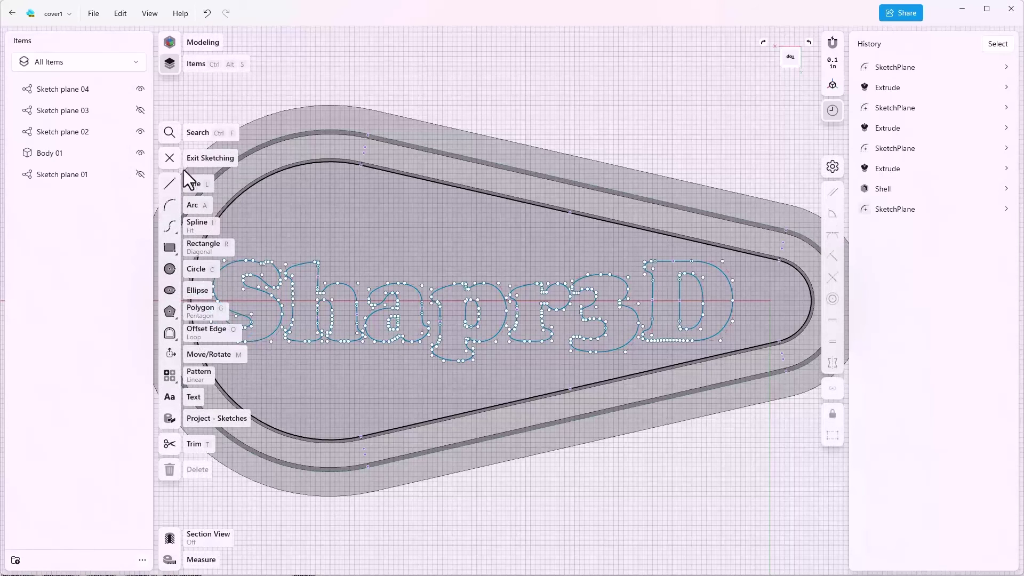
Exit the sketch, select the S, h, a, p, r, 3 and D letter faces, and open the extrusion distance entry.
click(169, 157)
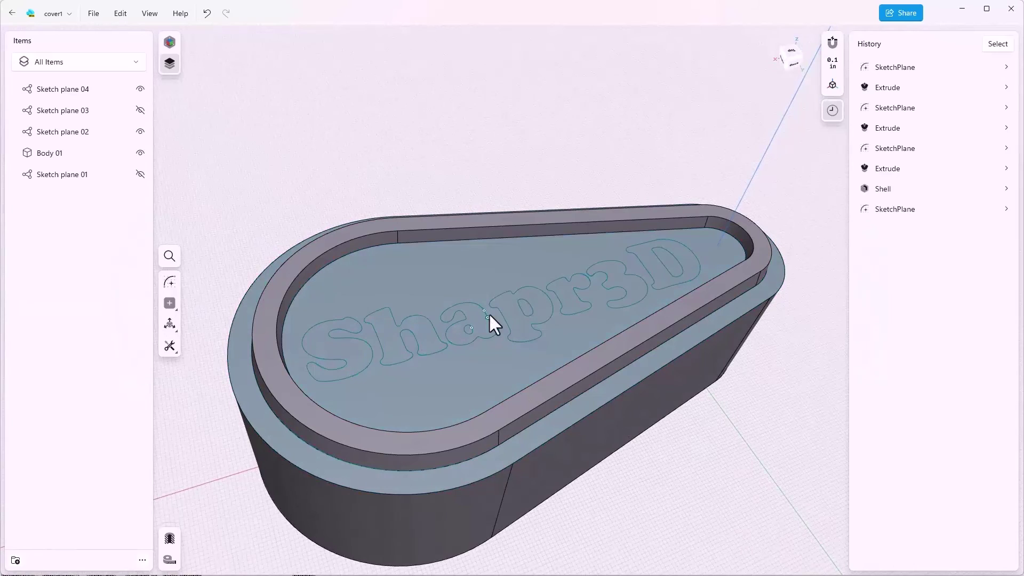
click(355, 350)
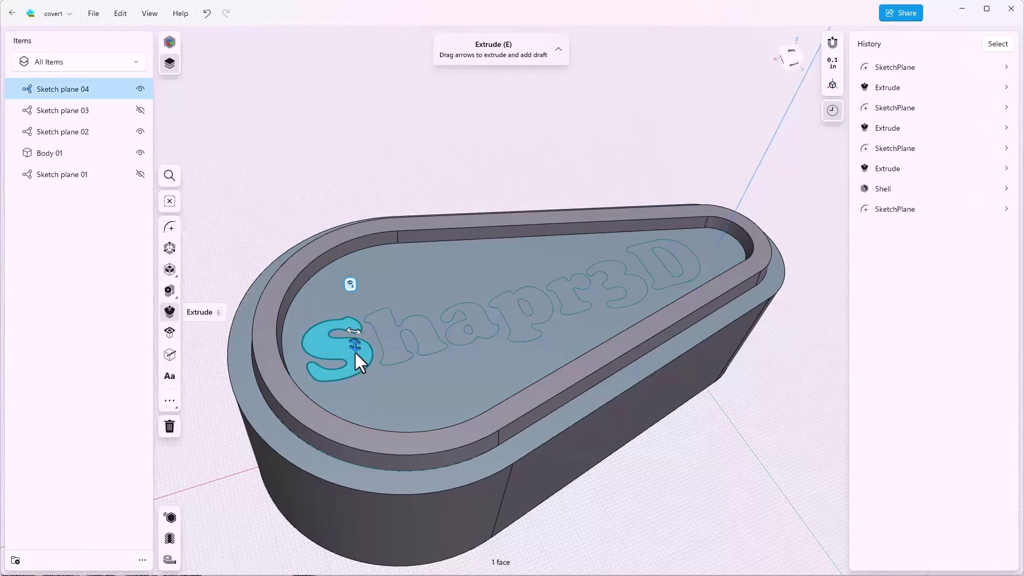
click(387, 326)
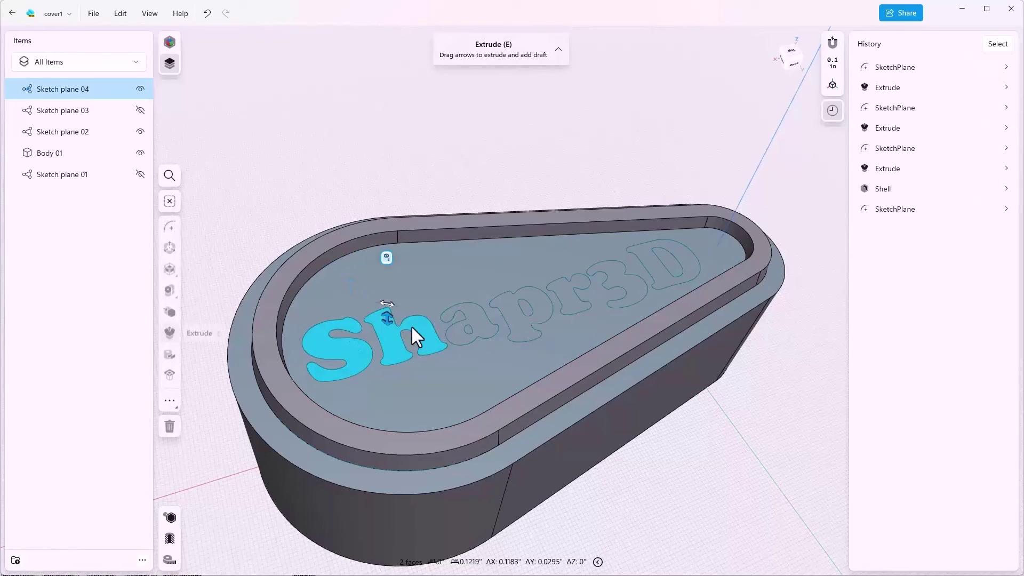
click(477, 318)
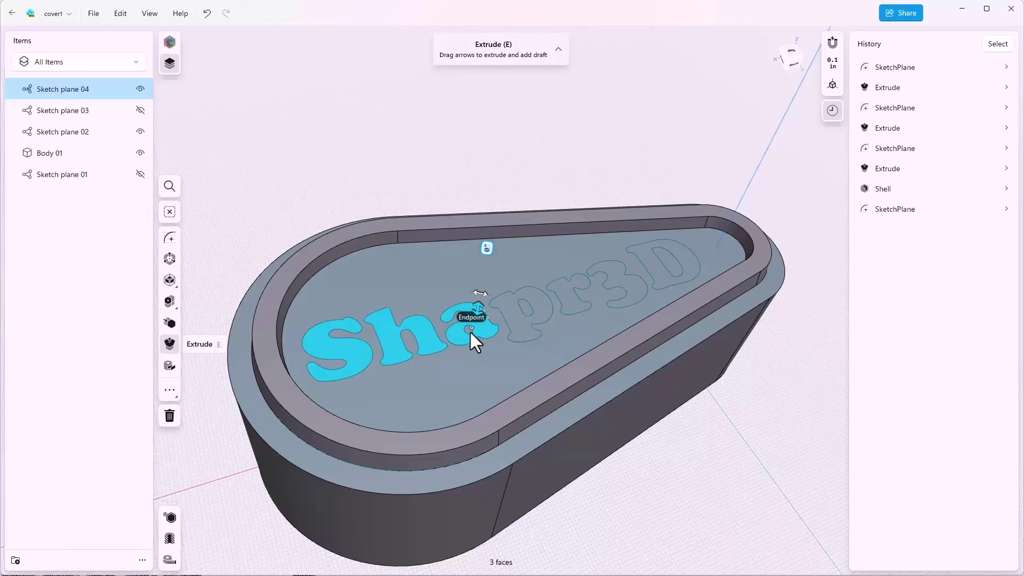
click(514, 324)
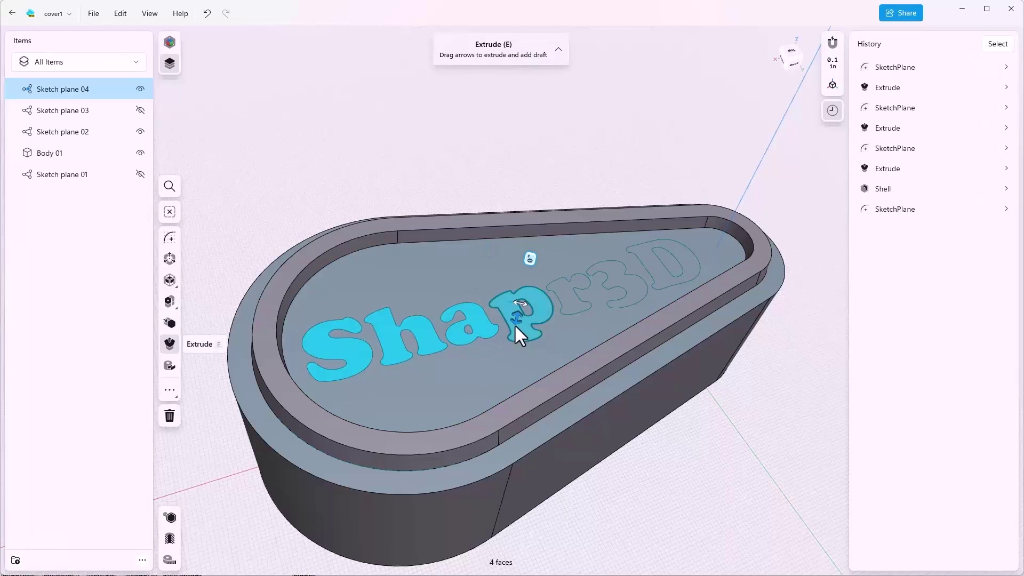
click(566, 299)
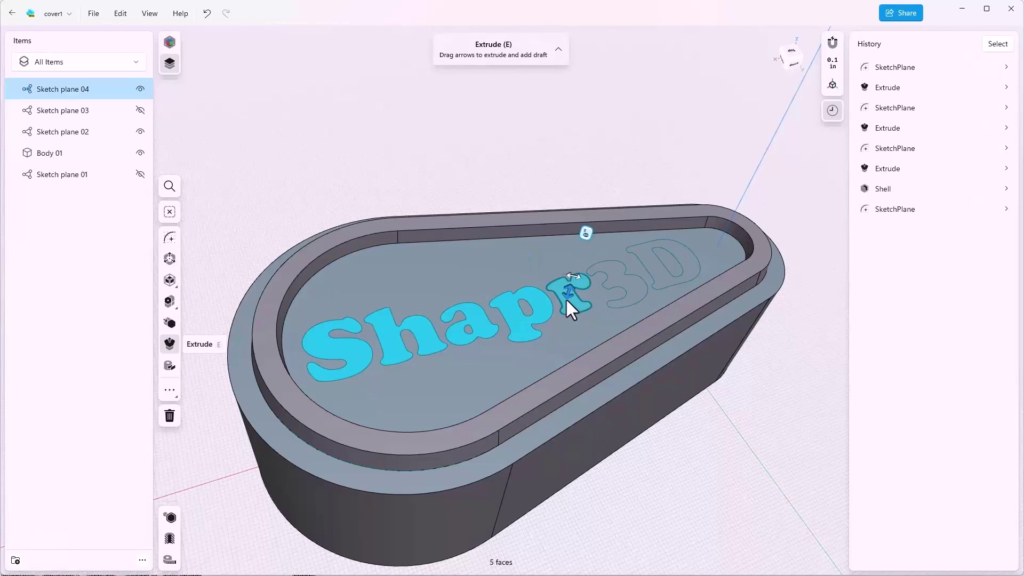
click(618, 279)
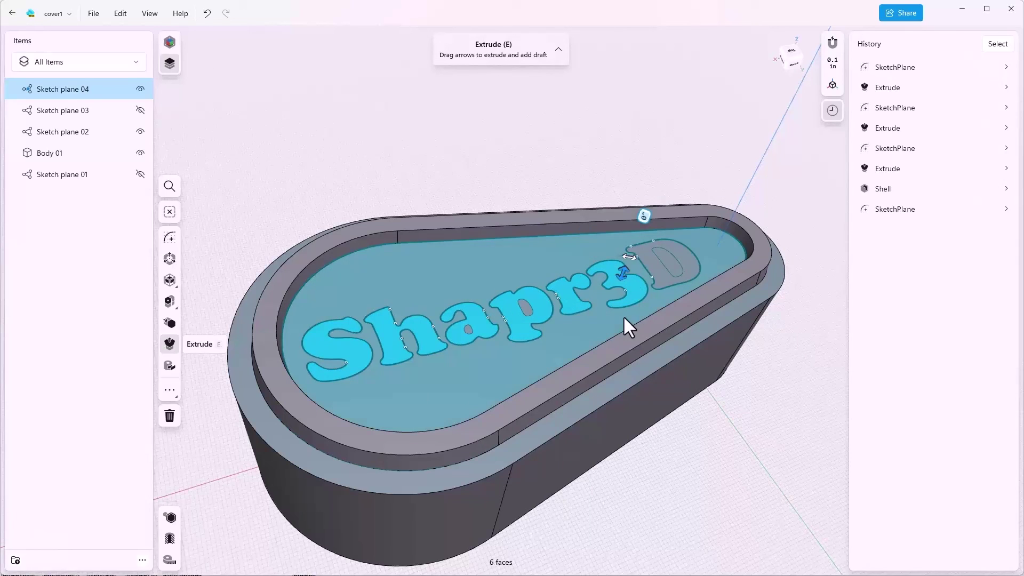
click(658, 265)
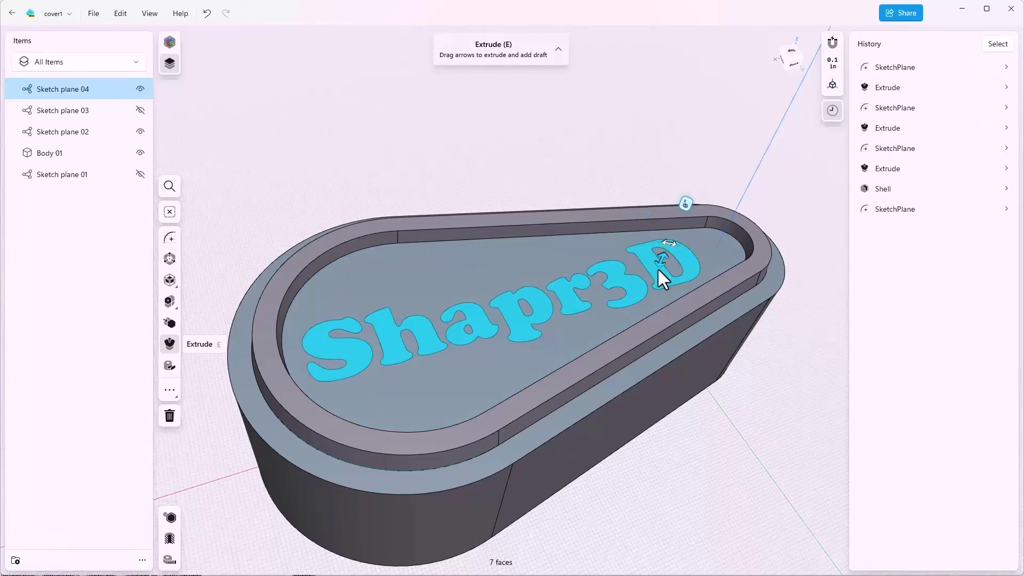
click(661, 257)
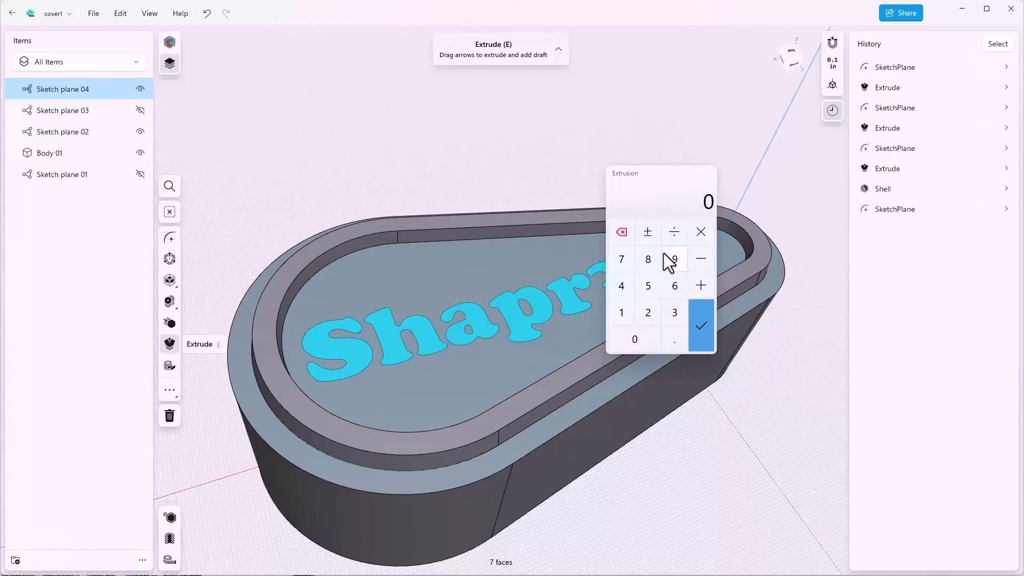
Extrude the Shapr3D lettering 0.1" upward from the top face.
text(.1)
key(Return)
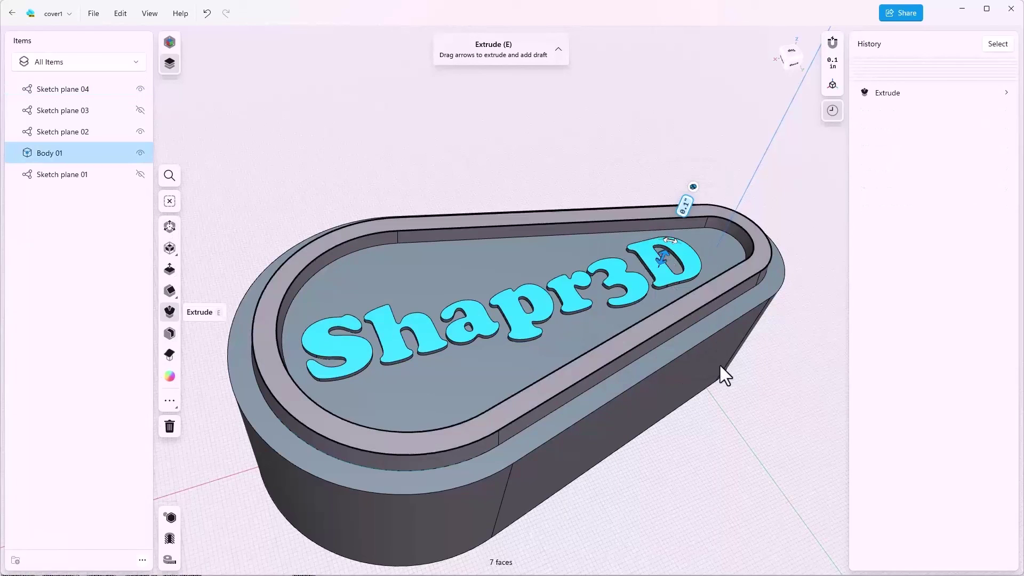